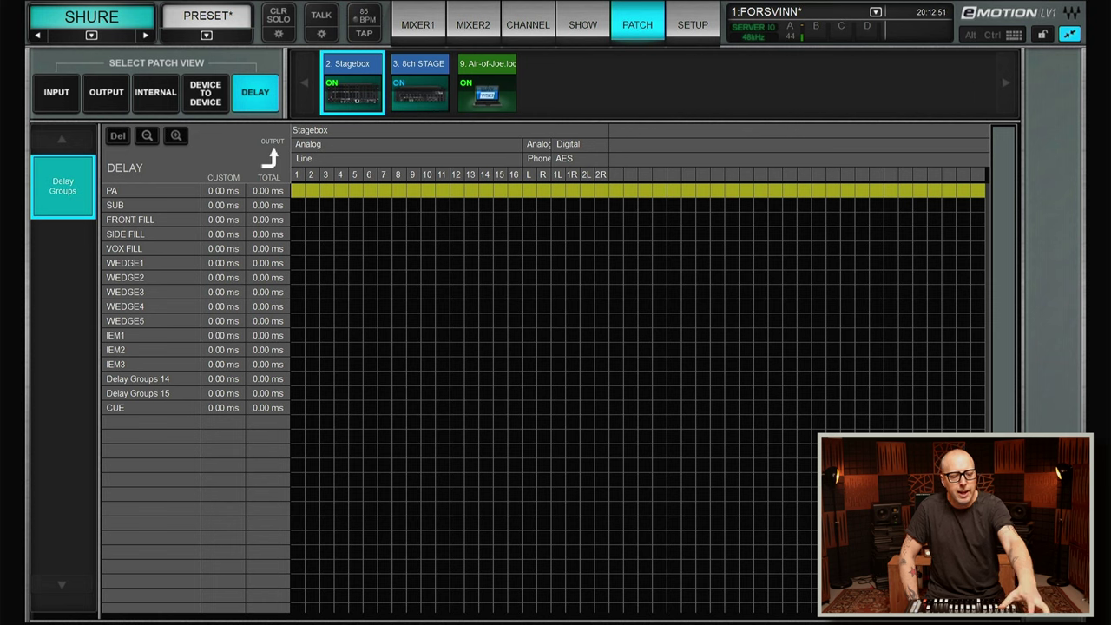
Step: Go through the delay groups one by one, from PA, SUB and the fills through the wedges and IEMs to CUE
{"action": "left_click", "coordinate": [121, 204]}
{"action": "left_click", "coordinate": [124, 221]}
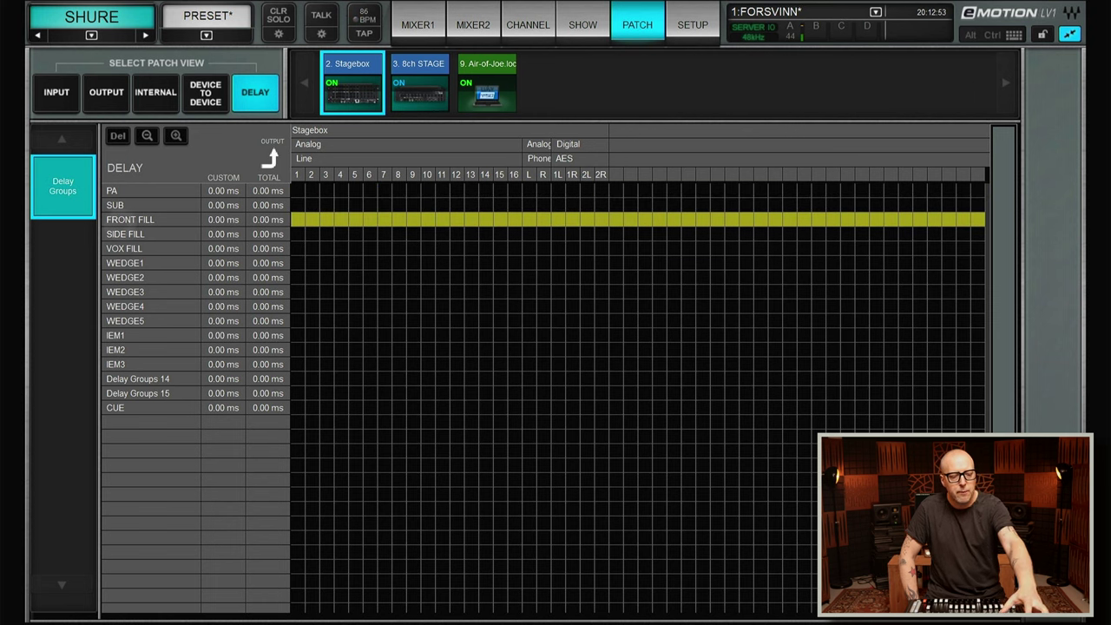
{"action": "left_click", "coordinate": [123, 234]}
{"action": "left_click", "coordinate": [124, 248]}
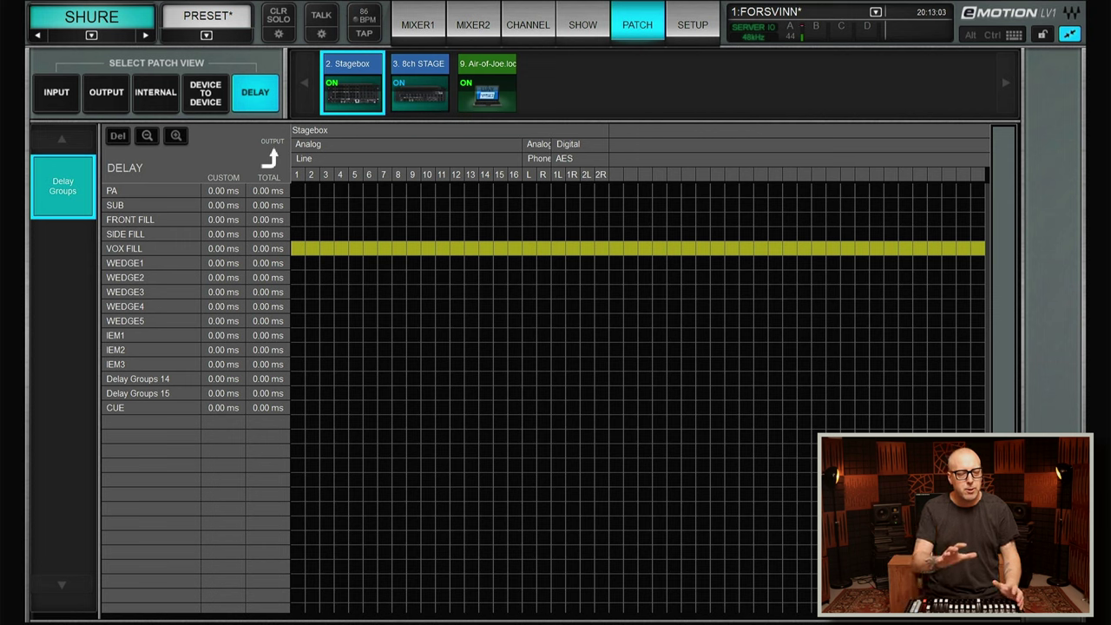
{"action": "left_click", "coordinate": [121, 265]}
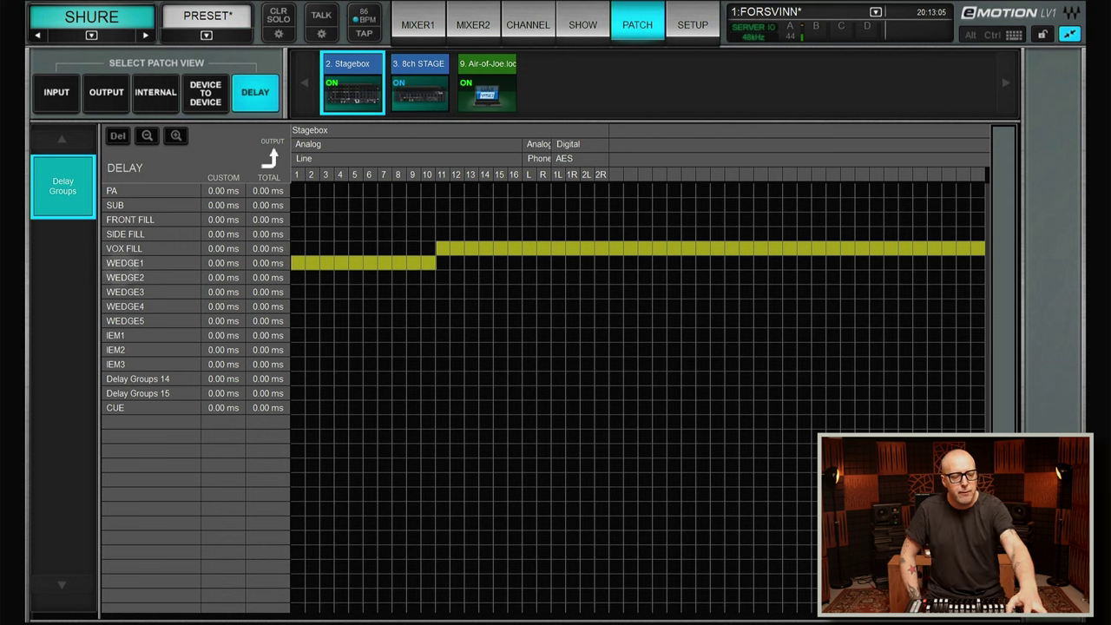
{"action": "left_click", "coordinate": [122, 276]}
{"action": "key", "text": "Down"}
{"action": "key", "text": "Down"}
{"action": "key", "text": "Down"}
{"action": "key", "text": "Down"}
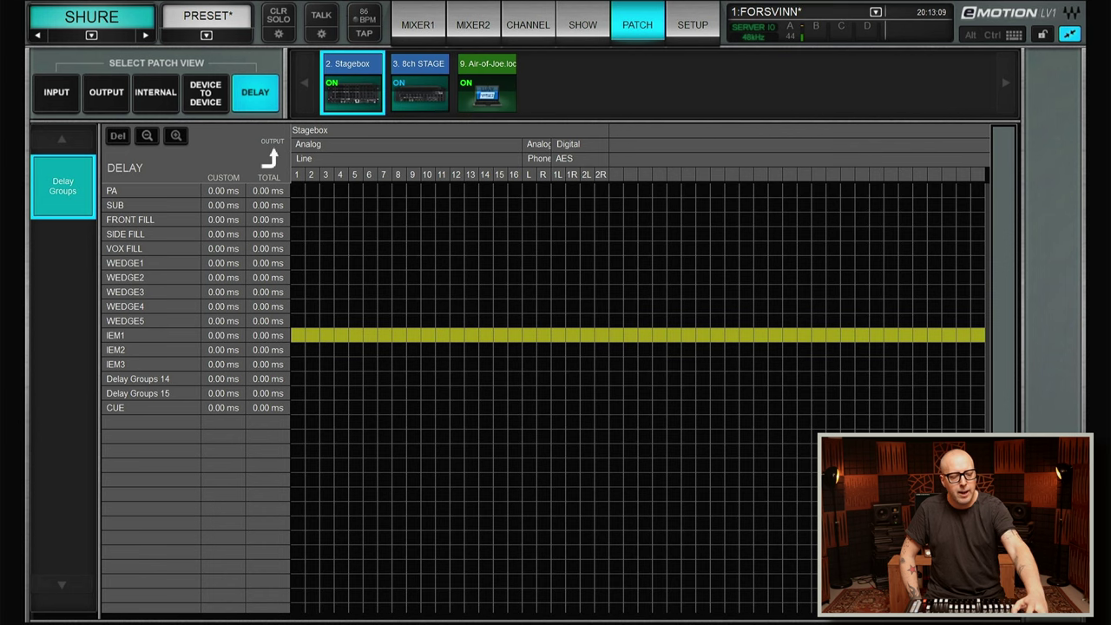
{"action": "key", "text": "Down"}
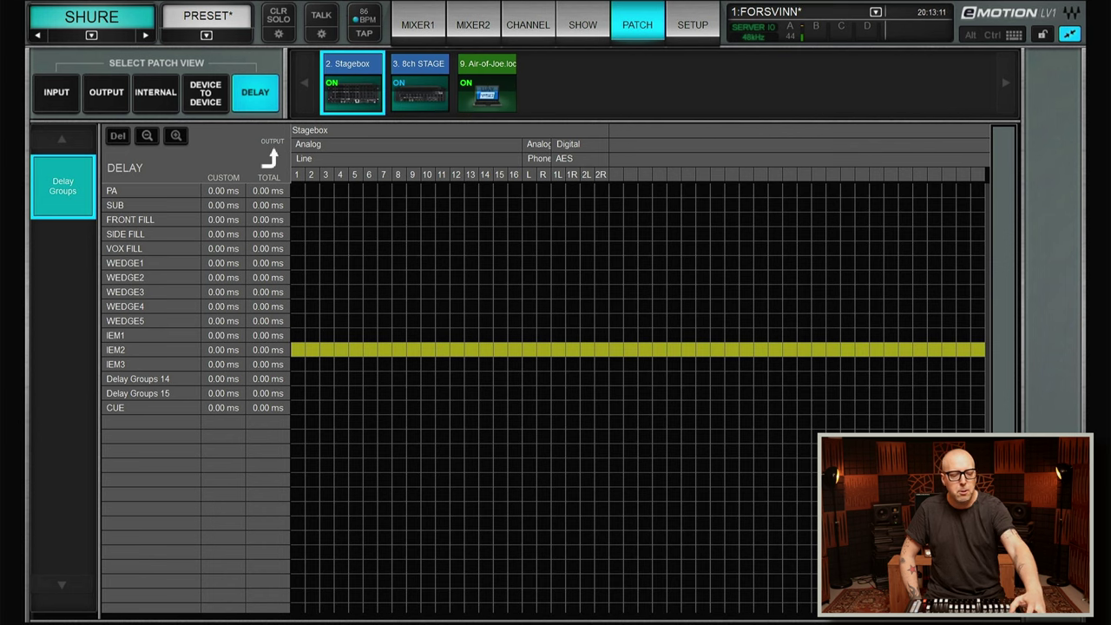
{"action": "key", "text": "Down"}
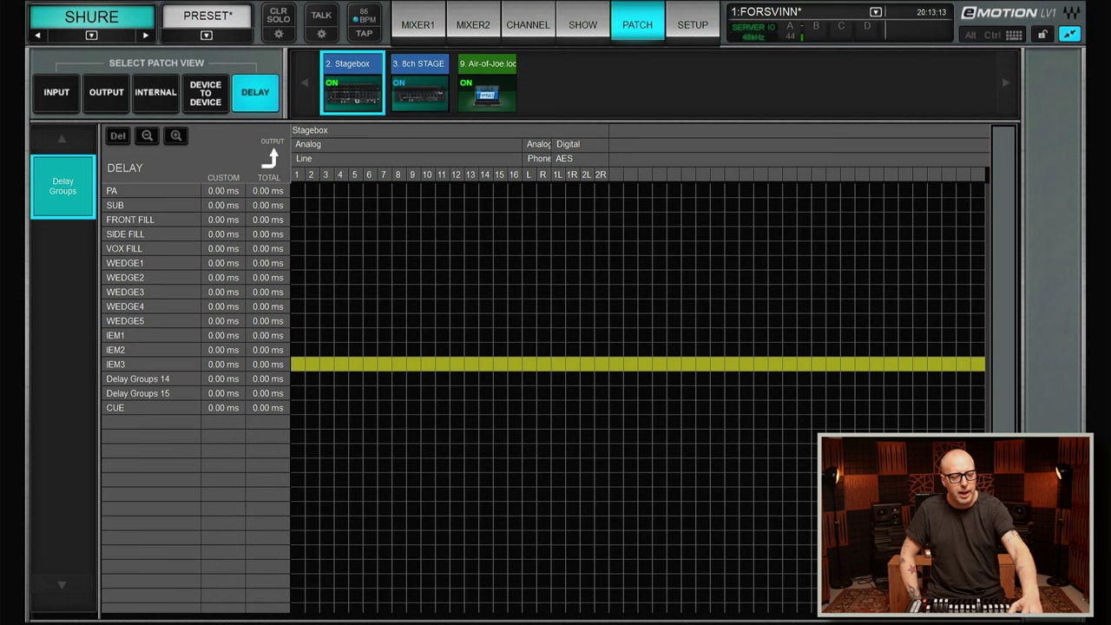
{"action": "key", "text": "Down"}
{"action": "key", "text": "Down"}
{"action": "key", "text": "Down"}
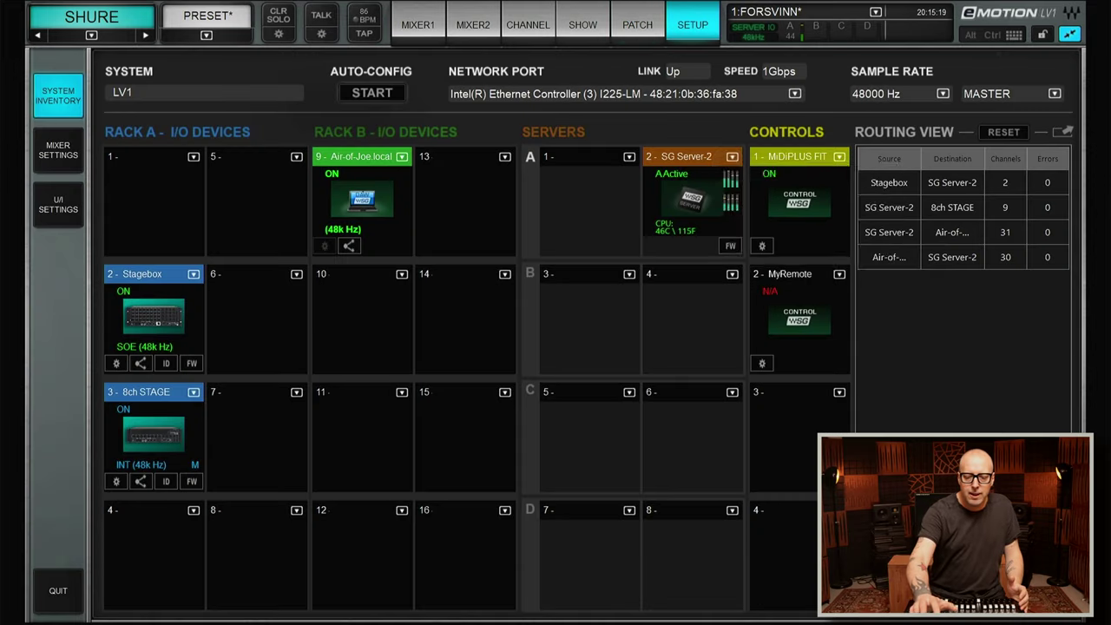
Step: Open the options of SG Server-2 in the system inventory to view its Server Network Buffer entry
{"action": "left_click", "coordinate": [732, 157]}
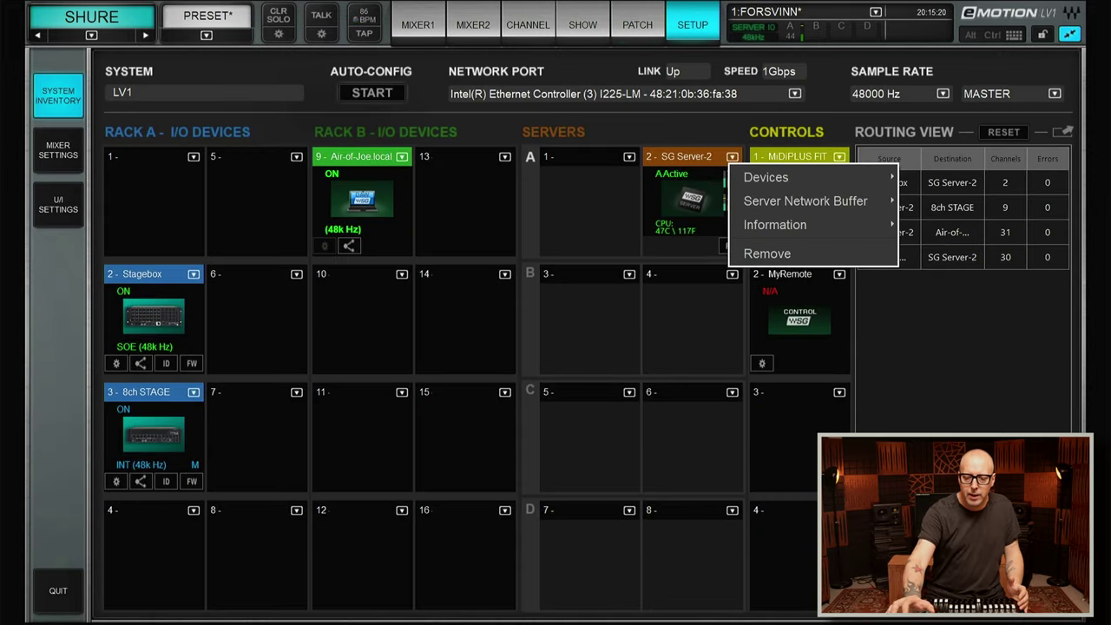
{"action": "mouse_move", "coordinate": [804, 200]}
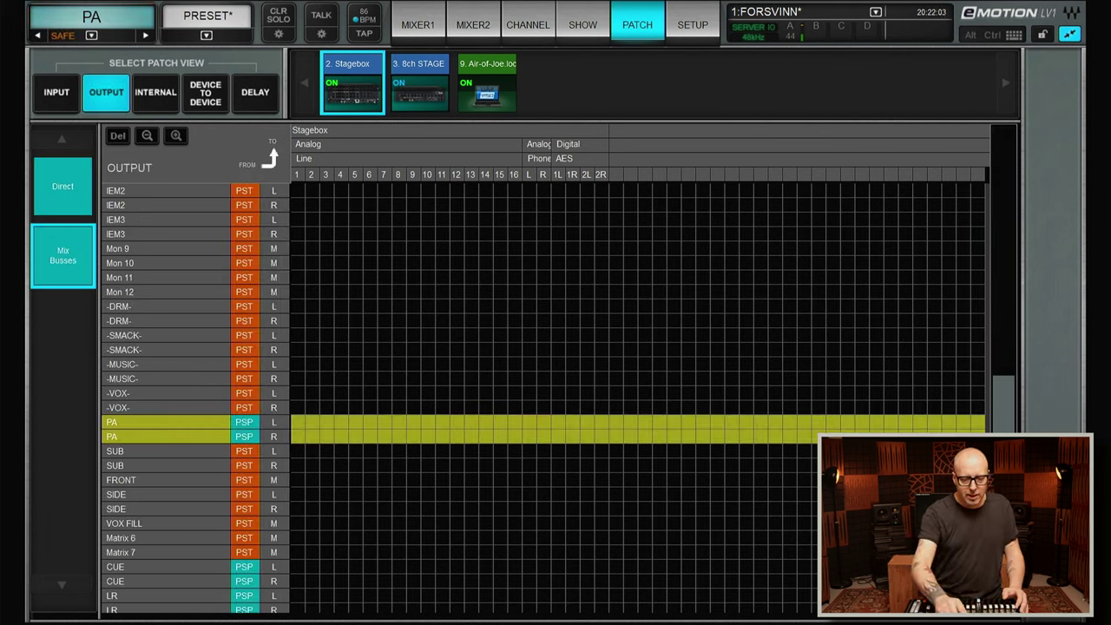
Step: Patch PA L and R to Stagebox analog line outputs 16 and 15, and SUB L and R to outputs 14 and 13
{"action": "left_click", "coordinate": [499, 436]}
{"action": "left_click", "coordinate": [514, 422]}
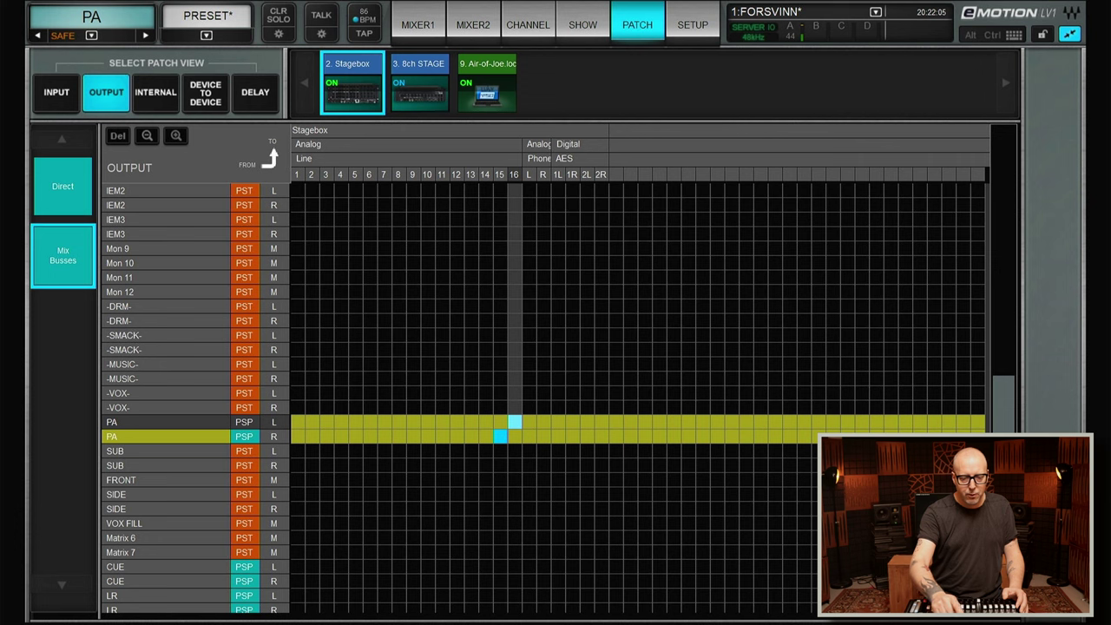
{"action": "left_click", "coordinate": [165, 451]}
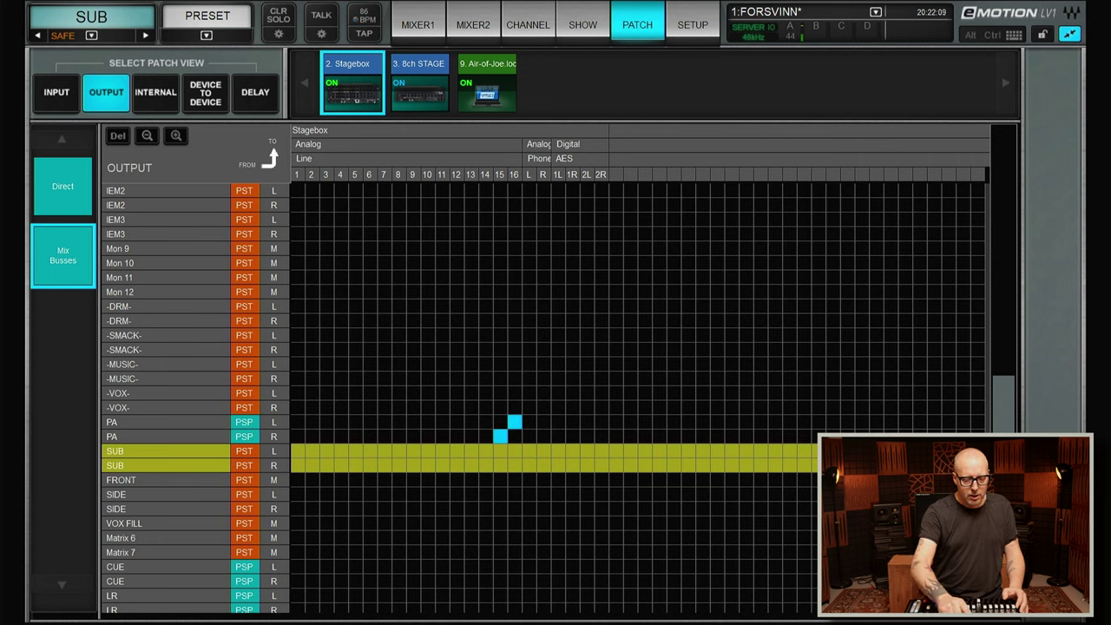
{"action": "left_click", "coordinate": [471, 465]}
{"action": "left_click", "coordinate": [485, 451]}
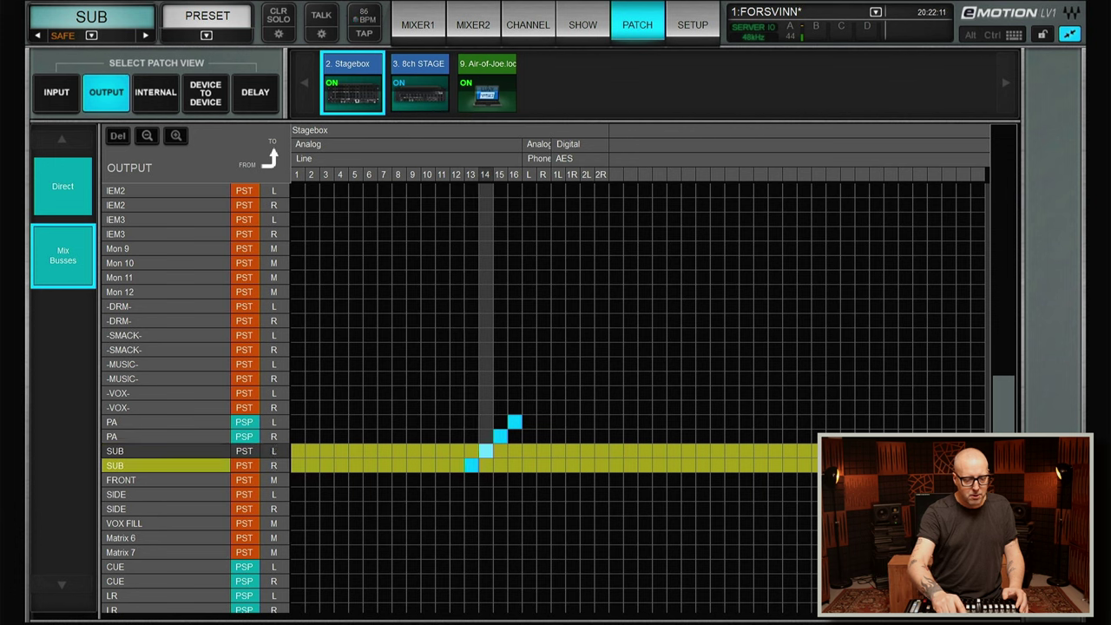
Step: Patch FRONT to Stagebox line output 6, and WEDGE1 through WEDGE5 to line outputs 1 through 5
{"action": "left_click", "coordinate": [165, 480]}
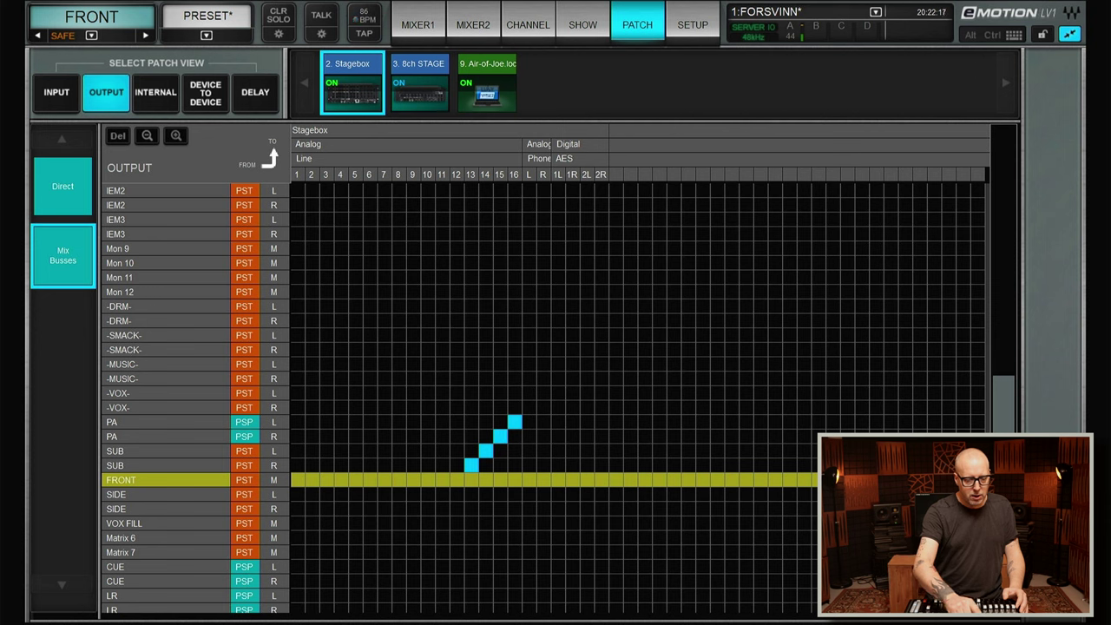
{"action": "left_click", "coordinate": [370, 480]}
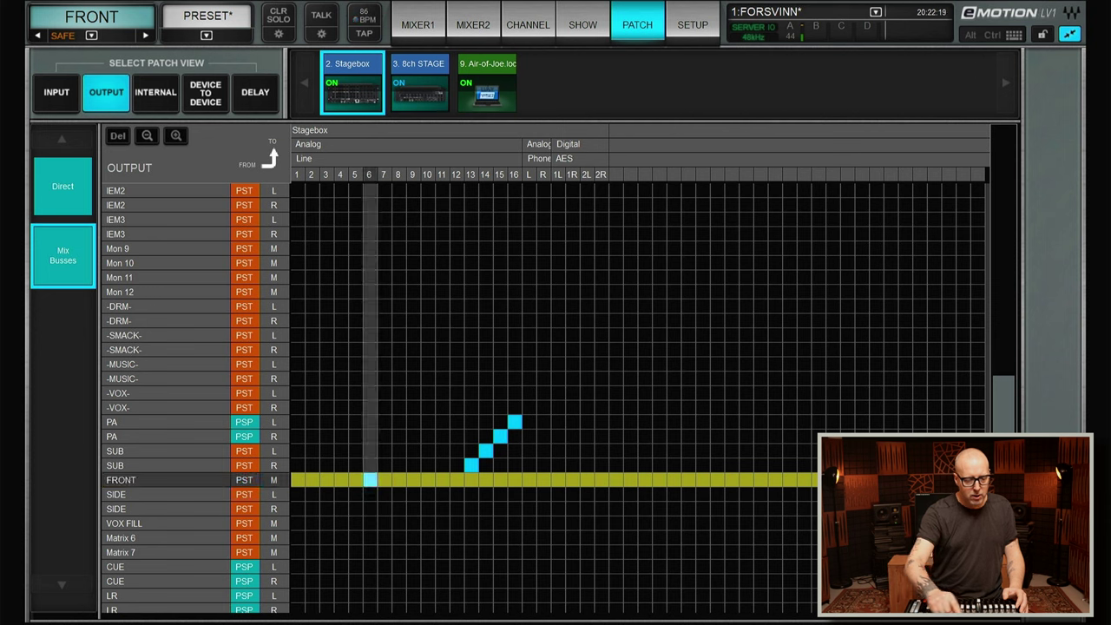
{"action": "scroll", "coordinate": [182, 390], "scroll_direction": "up", "scroll_amount": 5}
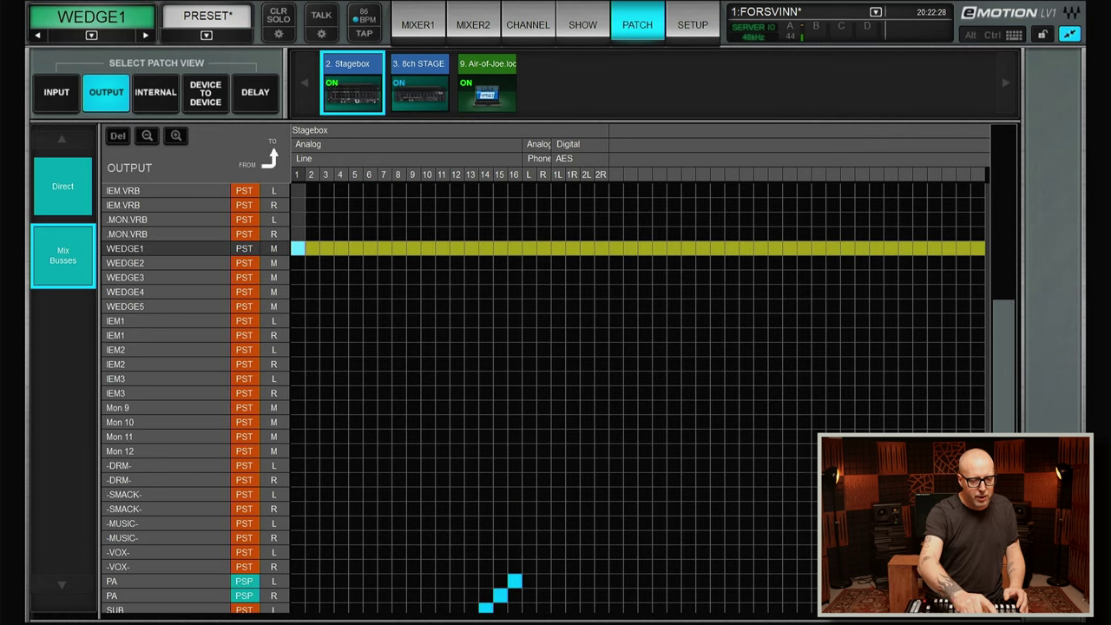
{"action": "left_click", "coordinate": [312, 263]}
{"action": "left_click", "coordinate": [326, 277]}
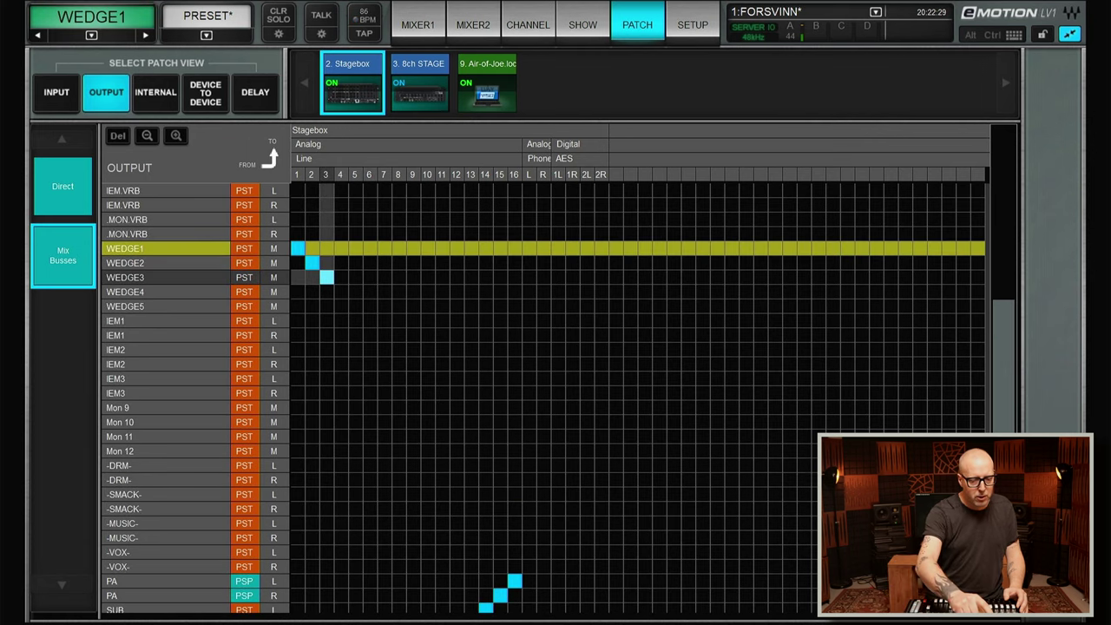
{"action": "left_click", "coordinate": [341, 291]}
{"action": "left_click", "coordinate": [355, 306]}
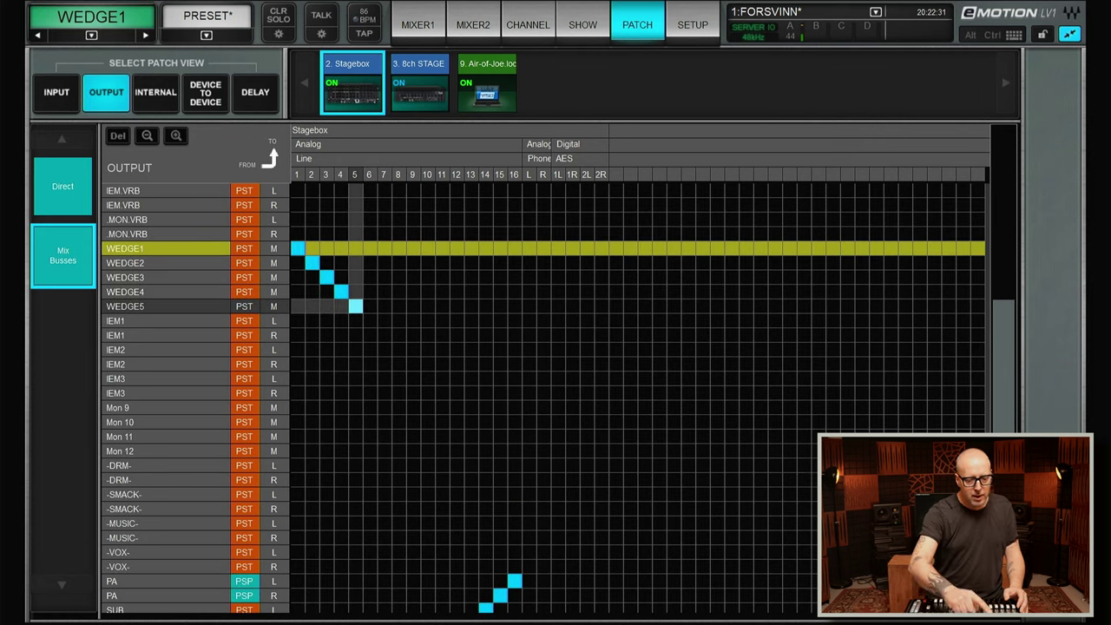
Step: Patch the L and R channels of IEM1, IEM2 and IEM3 in order to Stagebox line outputs 7 through 12
{"action": "scroll", "coordinate": [182, 390], "scroll_direction": "down", "scroll_amount": 3}
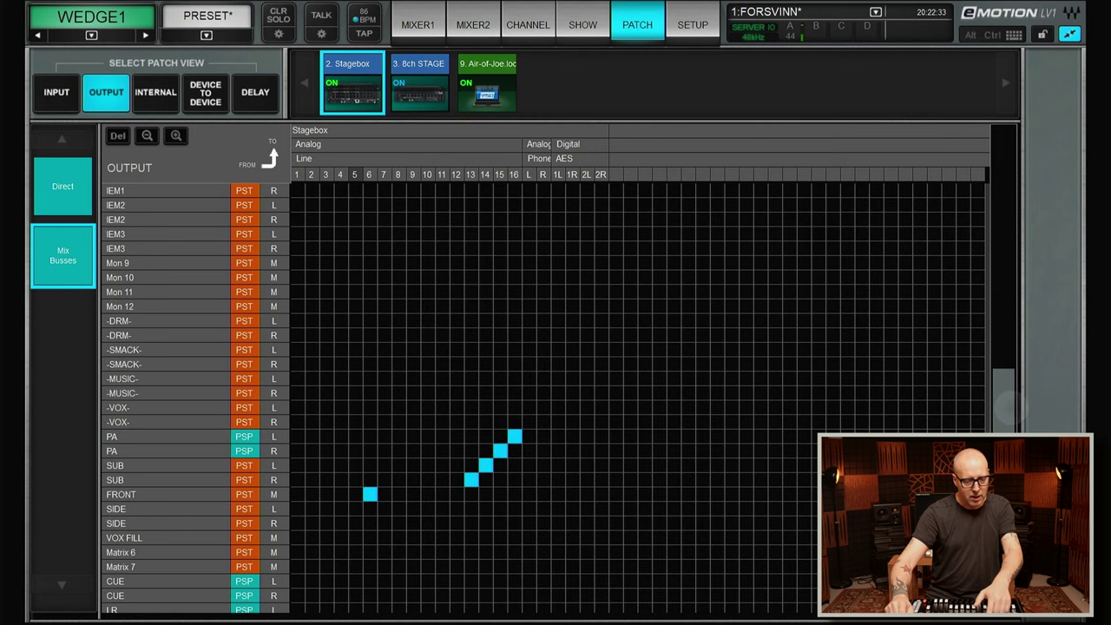
{"action": "scroll", "coordinate": [183, 390], "scroll_direction": "up", "scroll_amount": 3}
{"action": "left_click", "coordinate": [165, 291]}
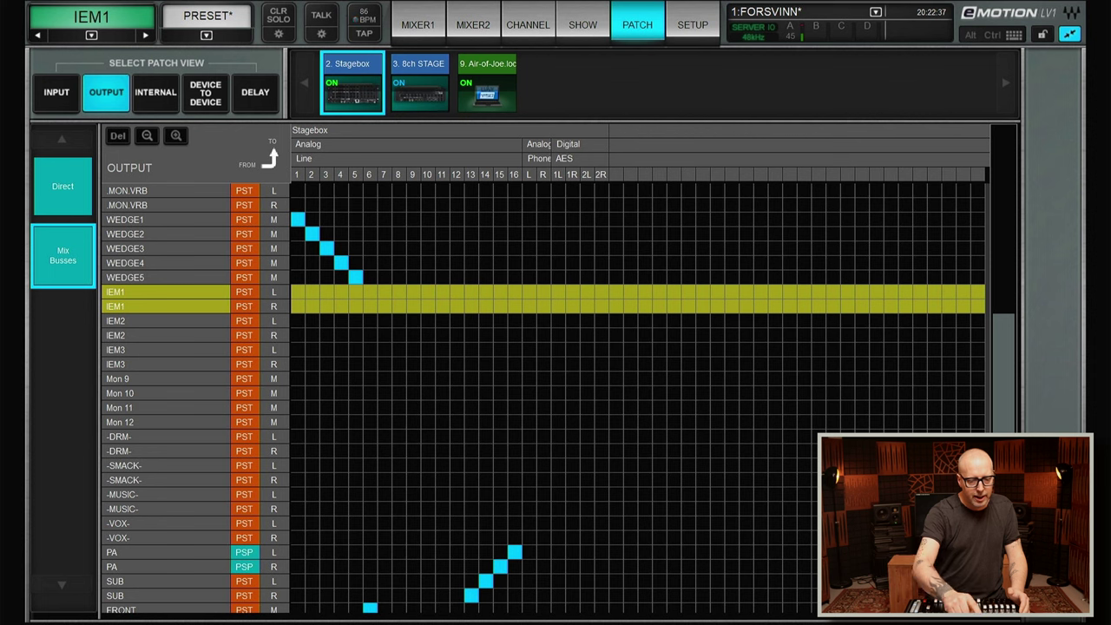
{"action": "left_click", "coordinate": [383, 292]}
{"action": "left_click", "coordinate": [398, 305]}
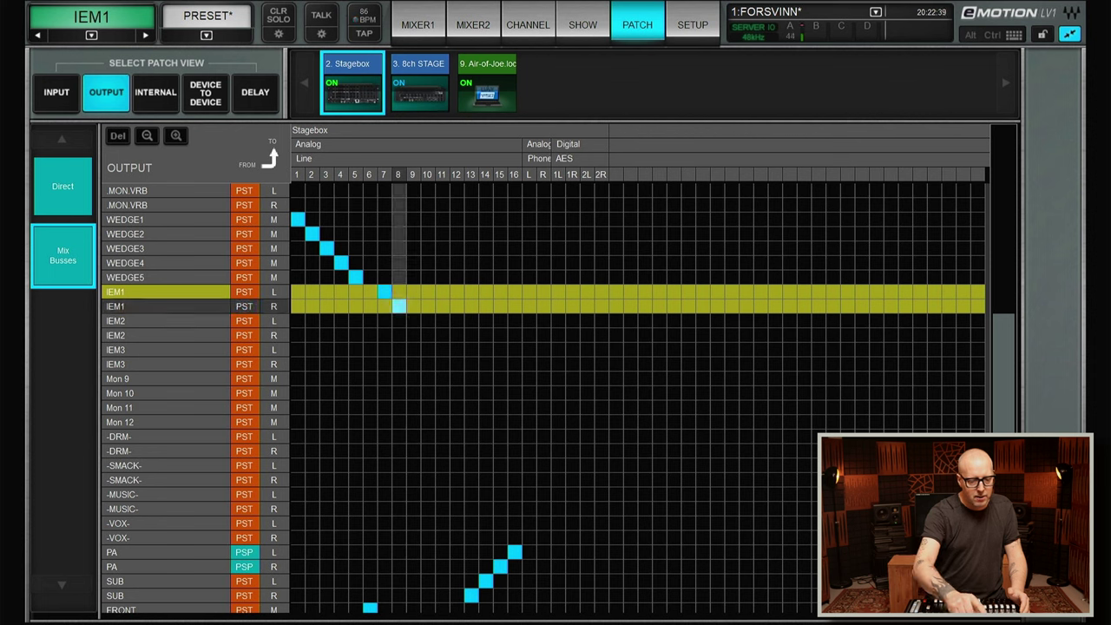
{"action": "left_click", "coordinate": [412, 320]}
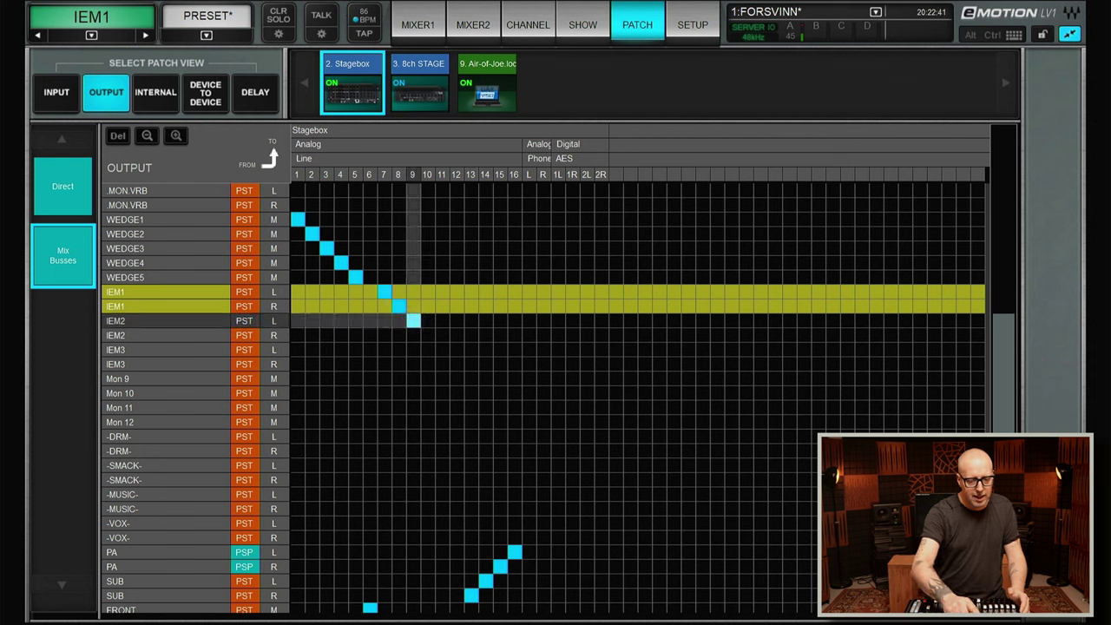
{"action": "left_click", "coordinate": [427, 335]}
{"action": "left_click", "coordinate": [442, 349]}
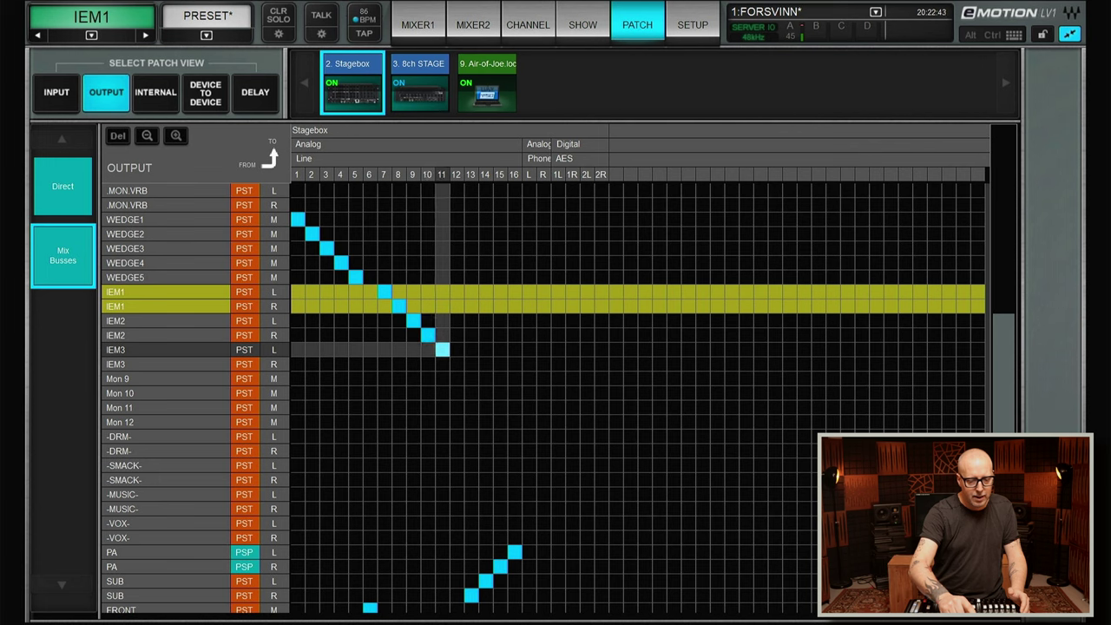
{"action": "left_click", "coordinate": [457, 363]}
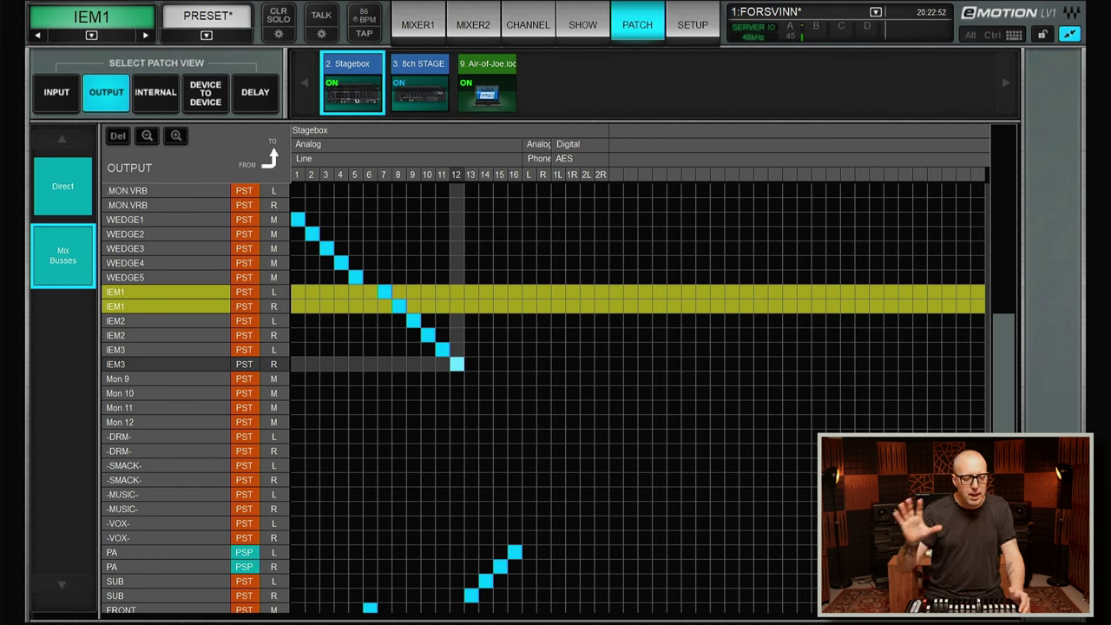
Step: Patch the L and R channels of the CUE bus to the Stagebox phones outputs L and R
{"action": "scroll", "coordinate": [555, 399], "scroll_direction": "down", "scroll_amount": 5}
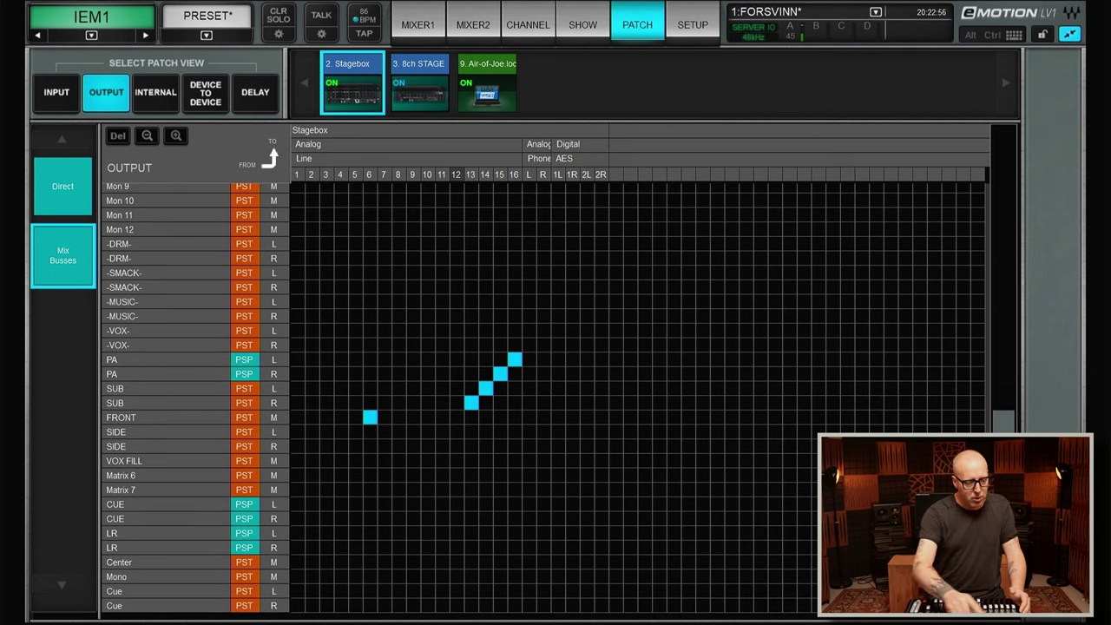
{"action": "left_click", "coordinate": [165, 504]}
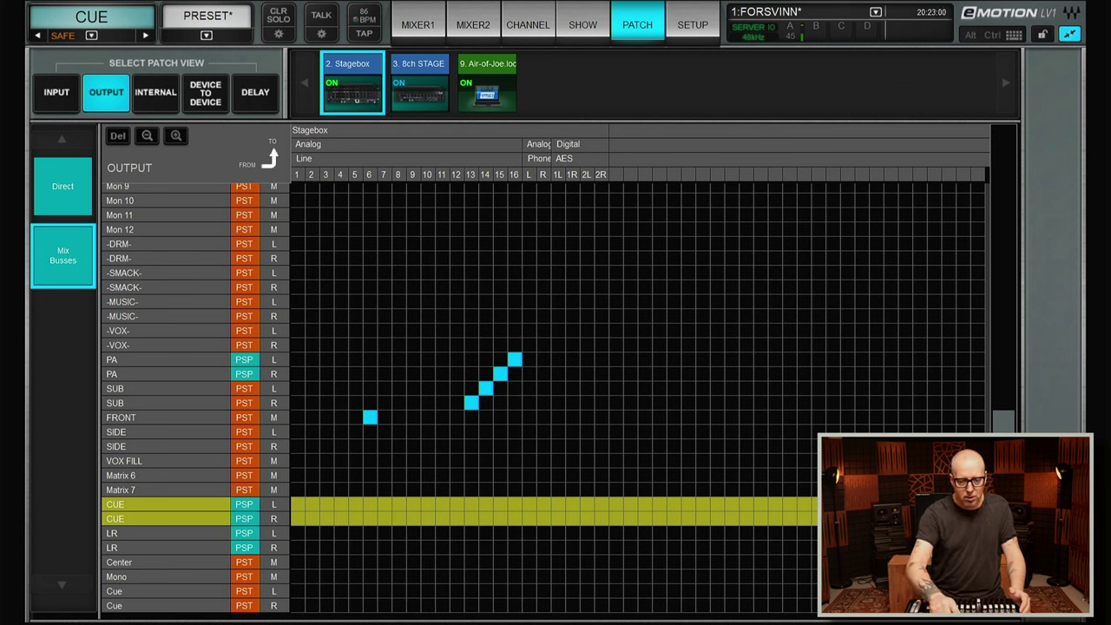
{"action": "left_click", "coordinate": [528, 504]}
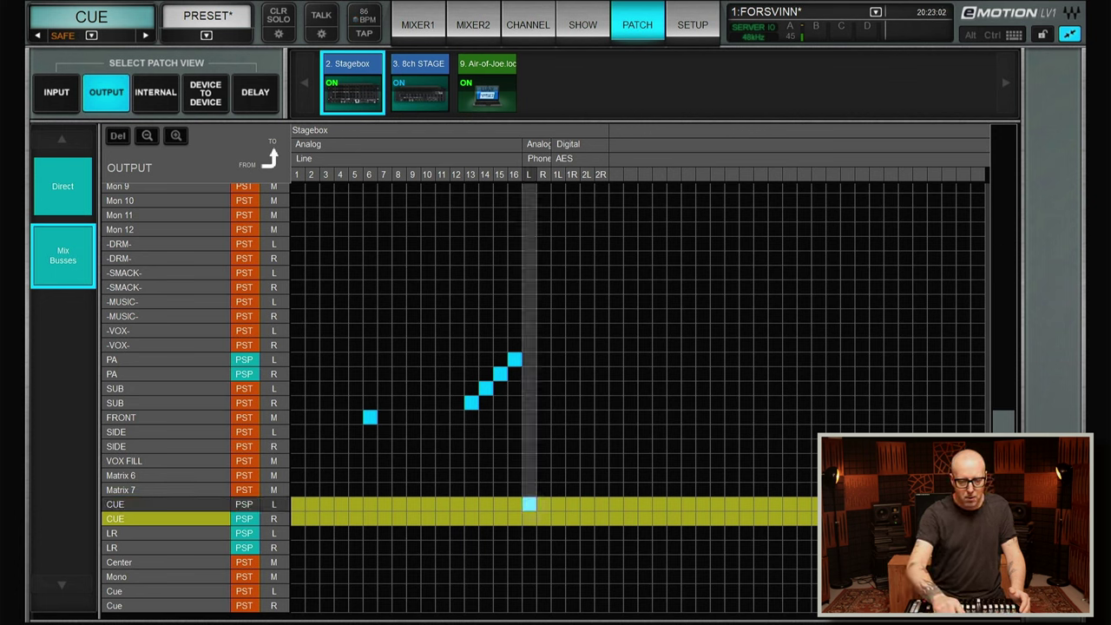
{"action": "left_click", "coordinate": [543, 518]}
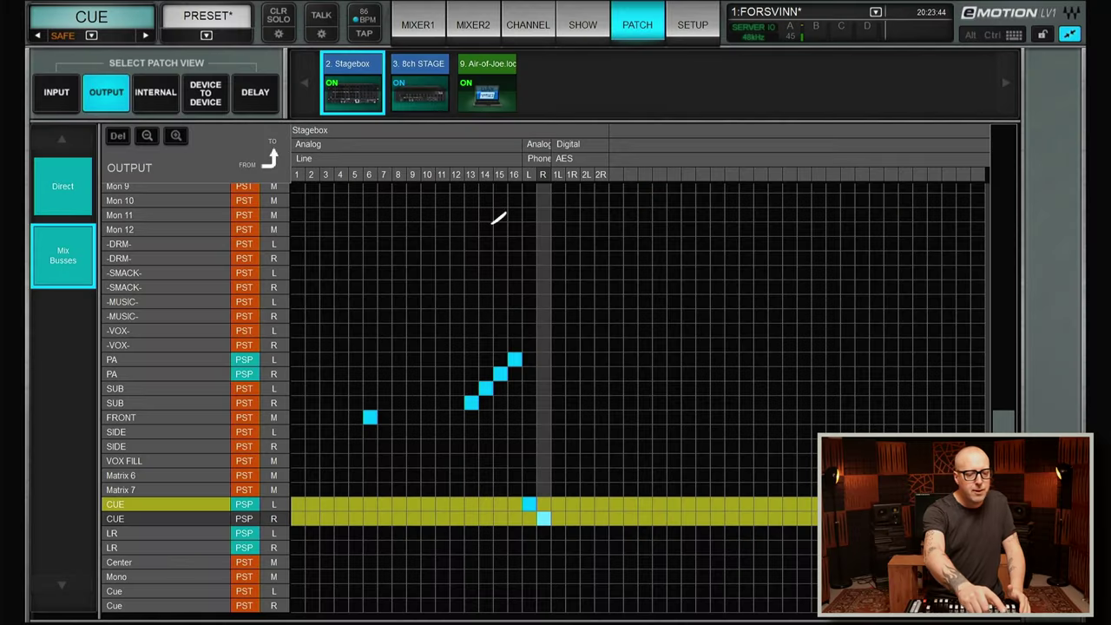
Step: Assign Stagebox line outputs 6 and 13 through 16 to the PA delay group in the delay patch view
{"action": "left_click", "coordinate": [255, 92]}
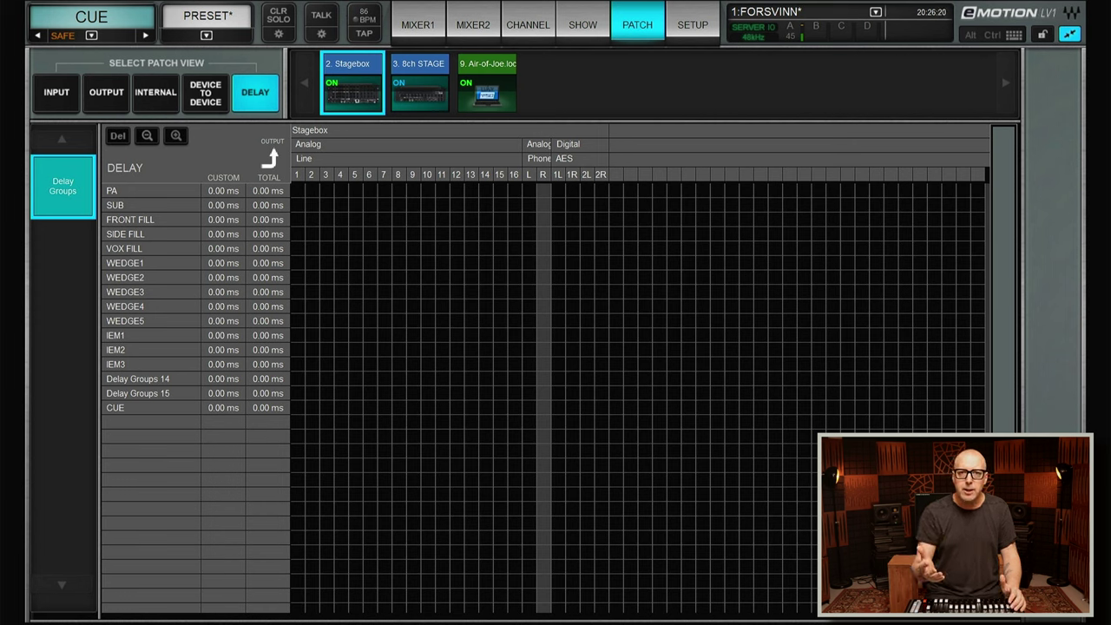
{"action": "left_click", "coordinate": [160, 191]}
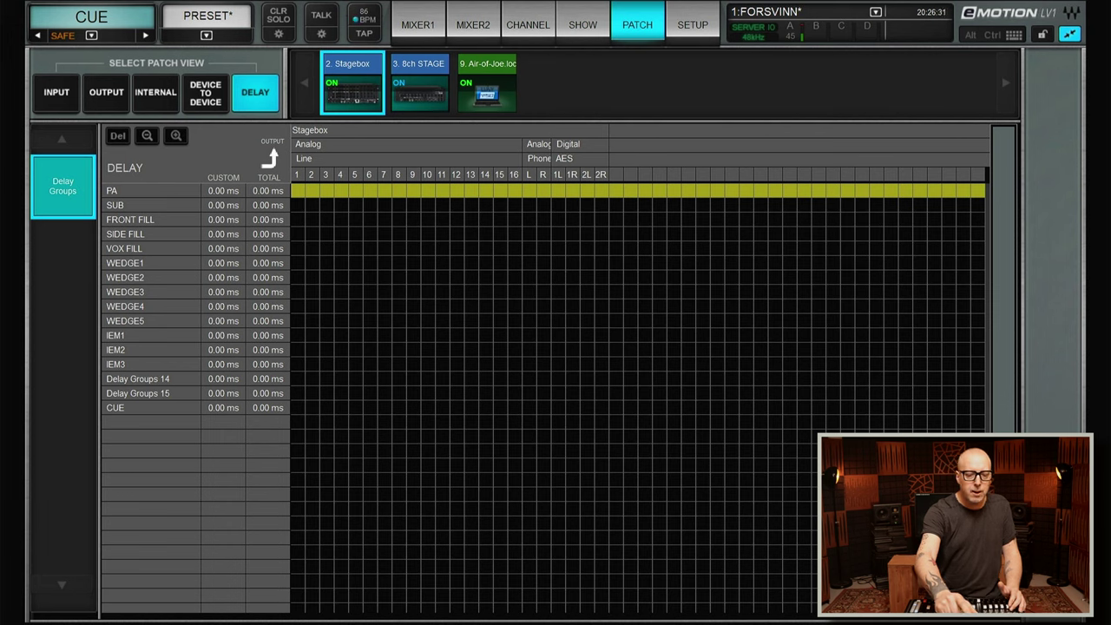
{"action": "left_click", "coordinate": [500, 190]}
{"action": "left_click", "coordinate": [515, 190]}
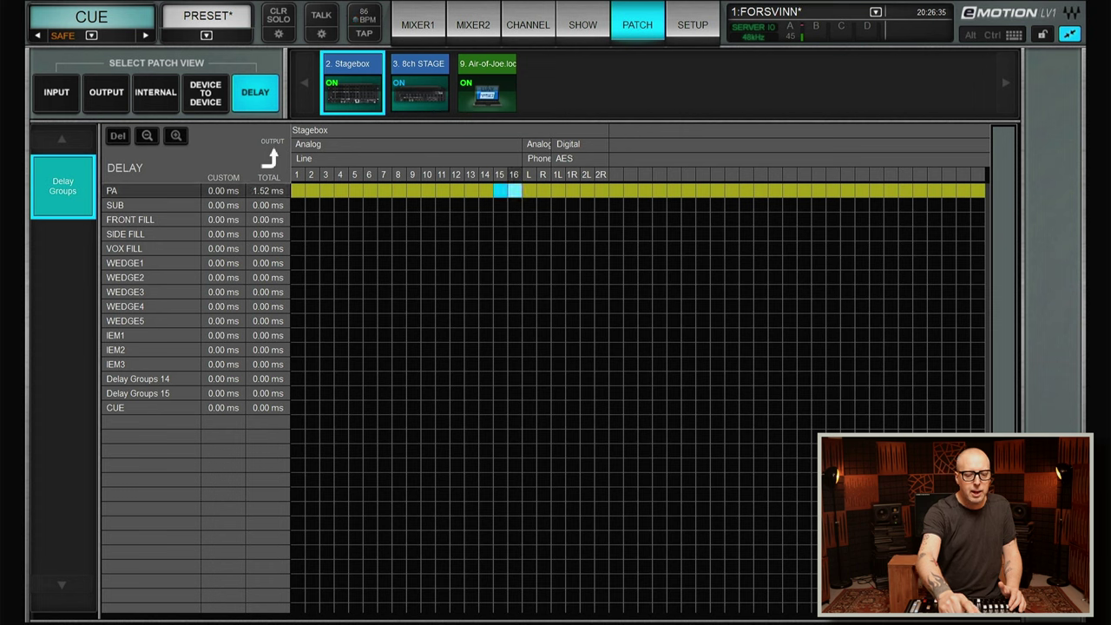
{"action": "left_click", "coordinate": [471, 190]}
{"action": "left_click", "coordinate": [485, 190]}
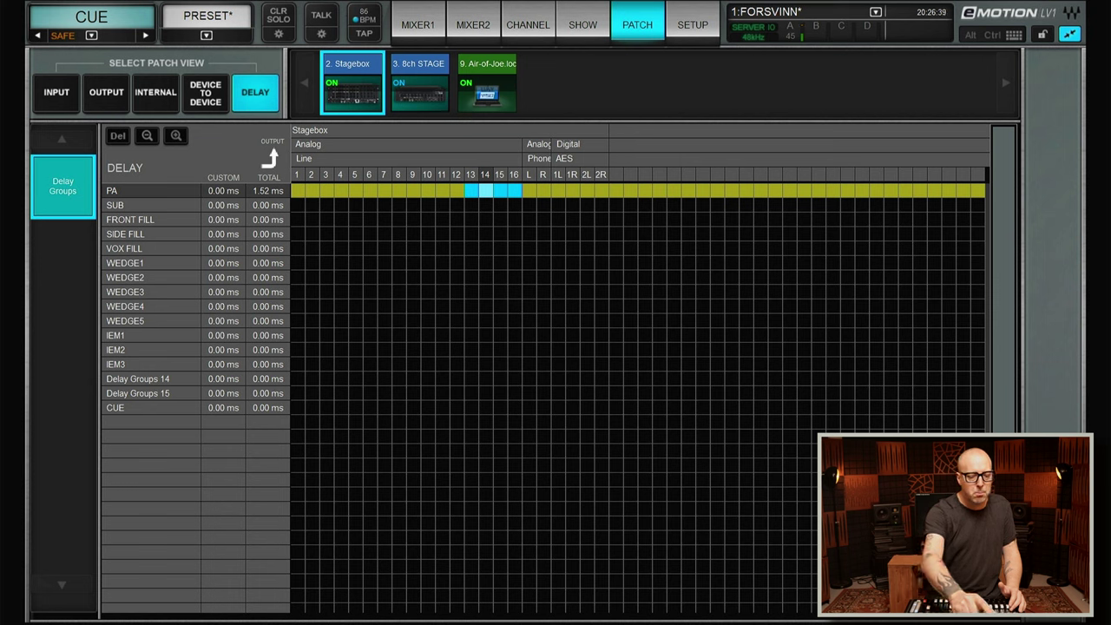
{"action": "left_click", "coordinate": [369, 190]}
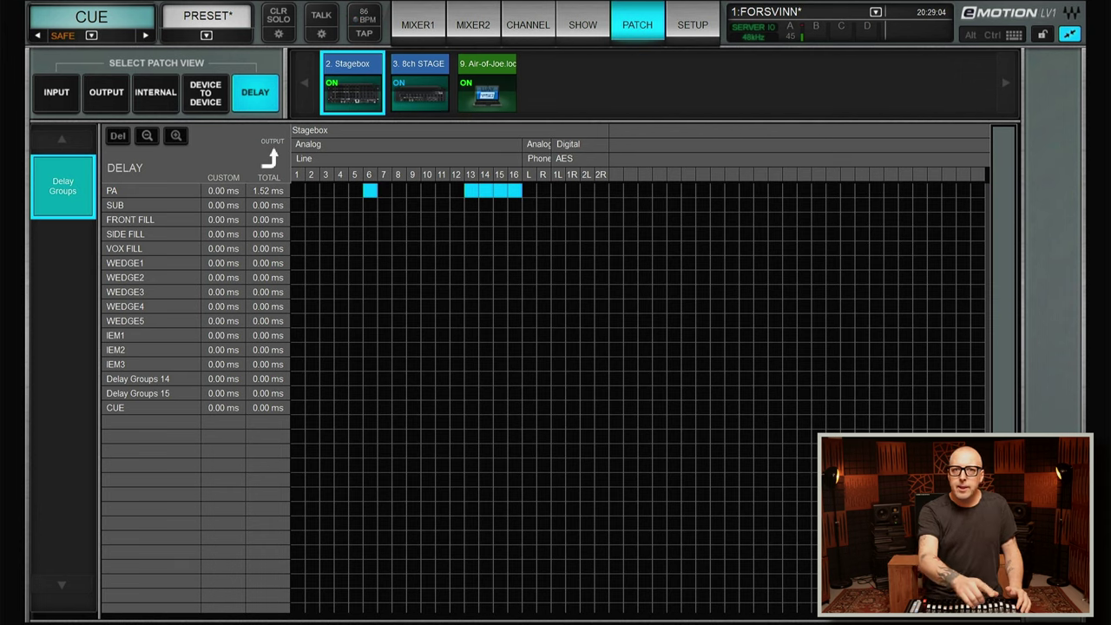
Step: Assign Stagebox line outputs 13 and 14 to the SUB delay group in the delay patch view
{"action": "key", "text": "F1"}
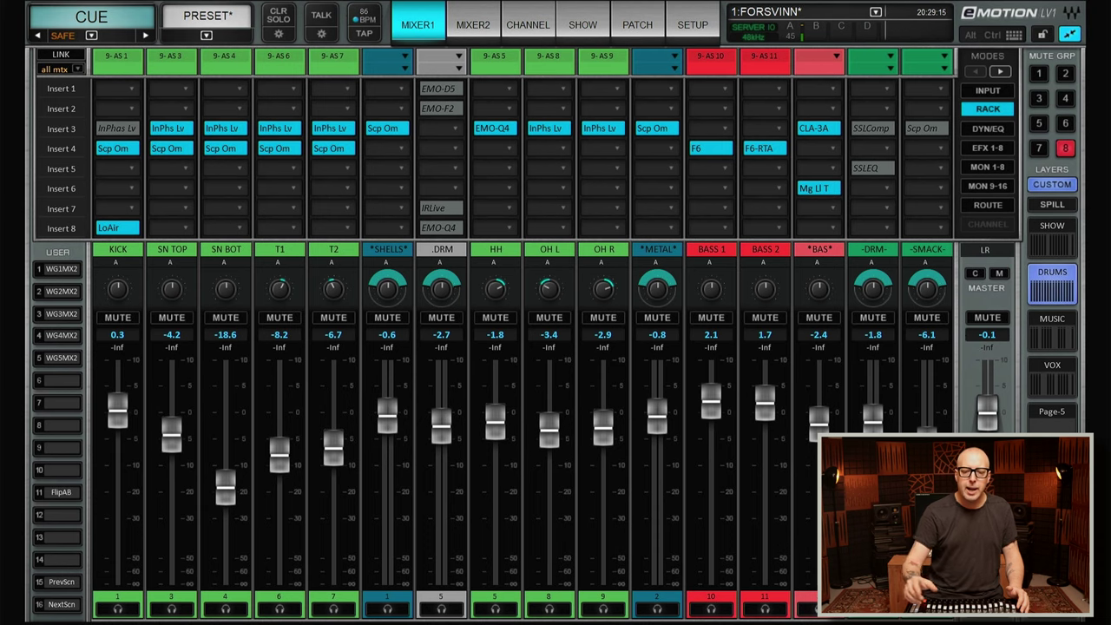
{"action": "key", "text": "F5"}
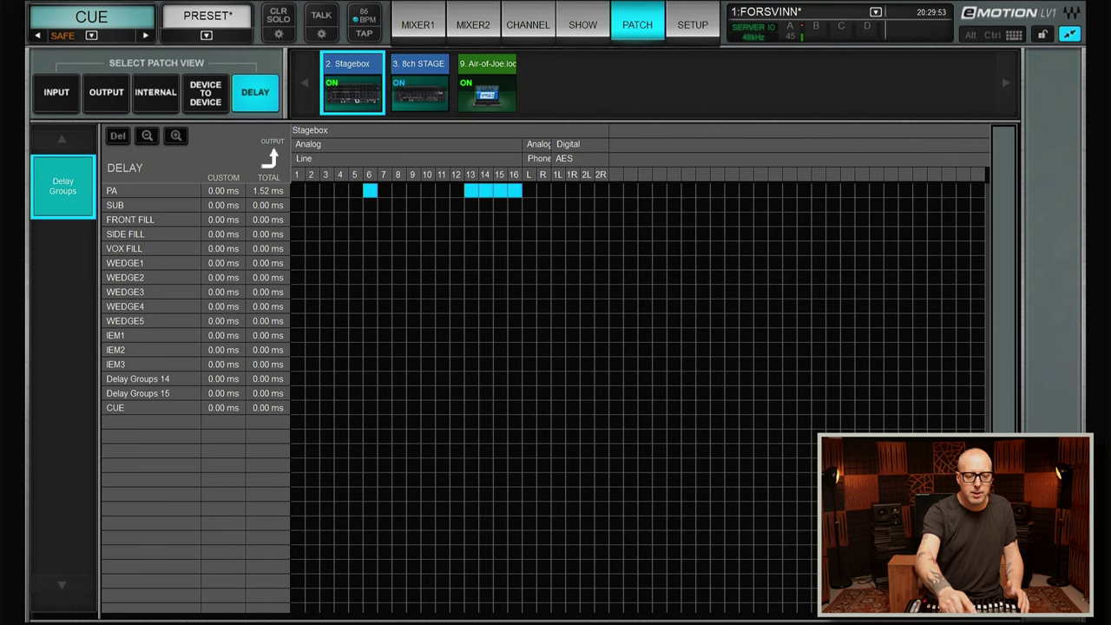
{"action": "left_click", "coordinate": [470, 205]}
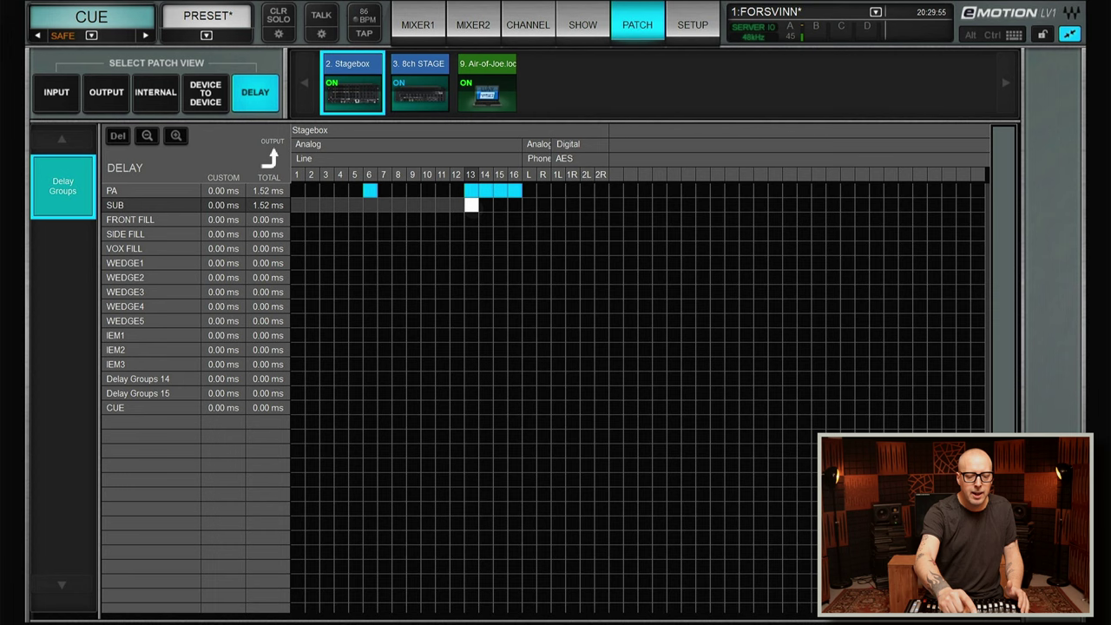
{"action": "left_click", "coordinate": [484, 205]}
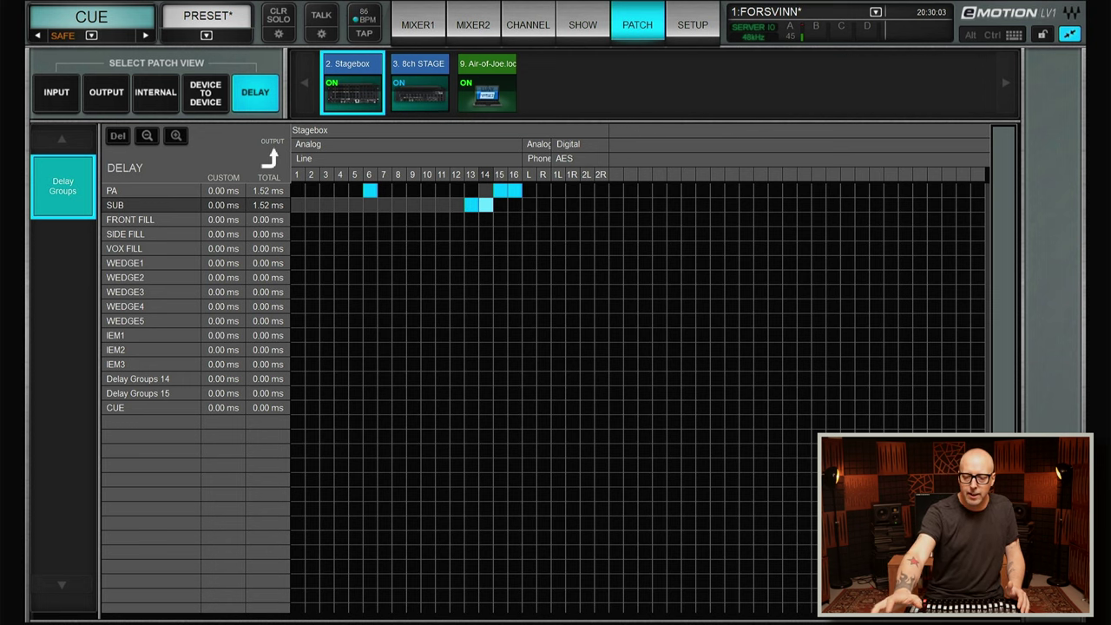
Step: Set the SUB delay group's custom delay to 4 ms and reassign Stagebox line outputs 13 and 14 to the PA group
{"action": "key", "text": "ctrl+super+o"}
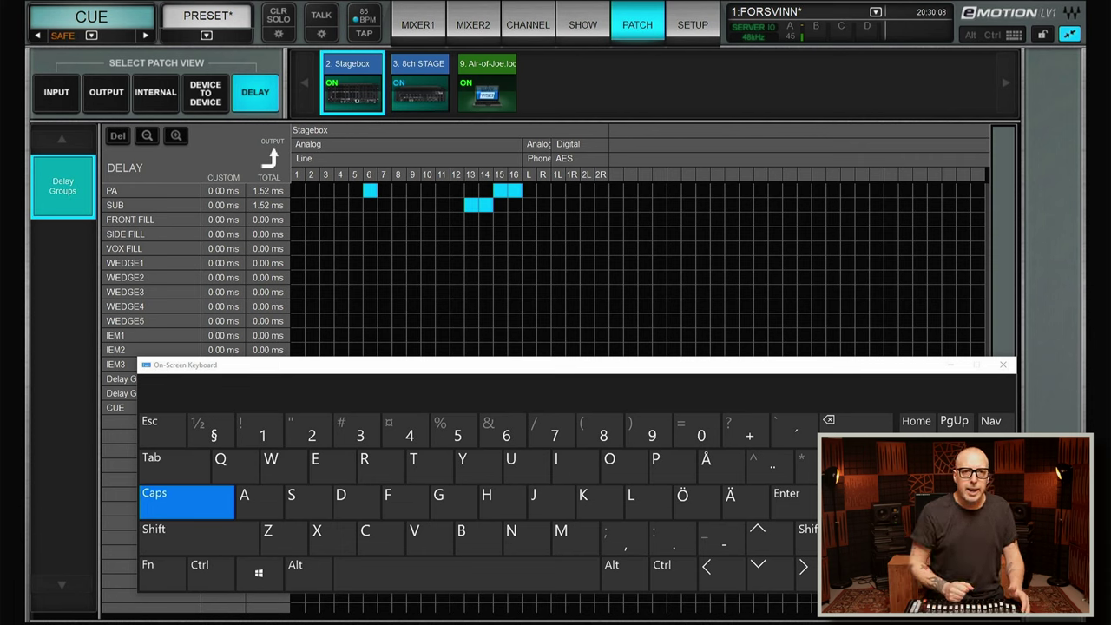
{"action": "double_click", "coordinate": [226, 205]}
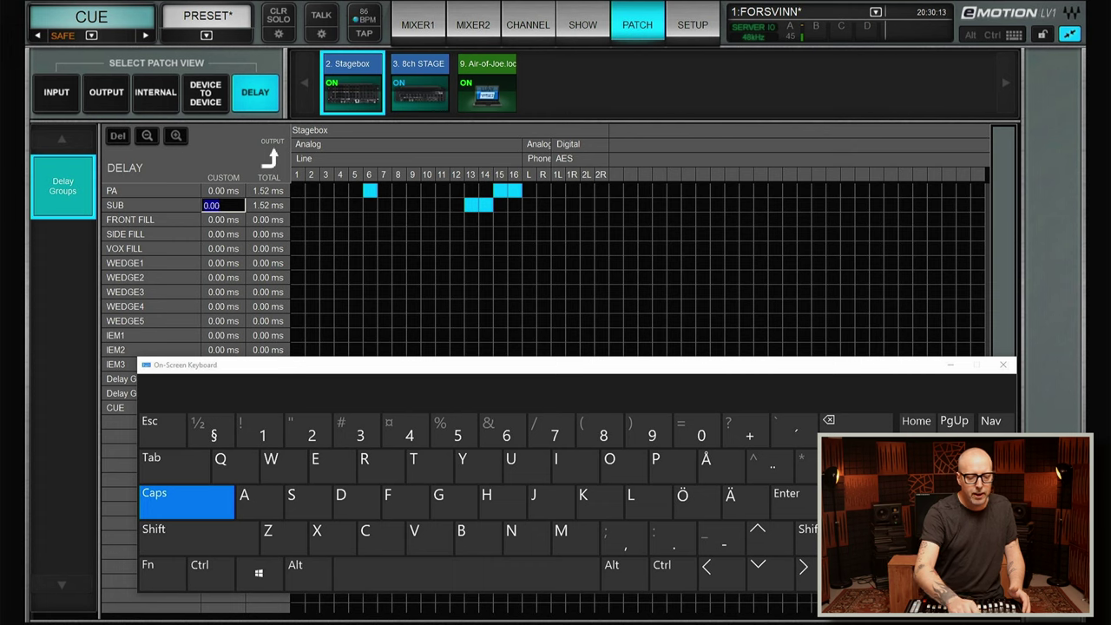
{"action": "type", "text": "4"}
{"action": "key", "text": "Return"}
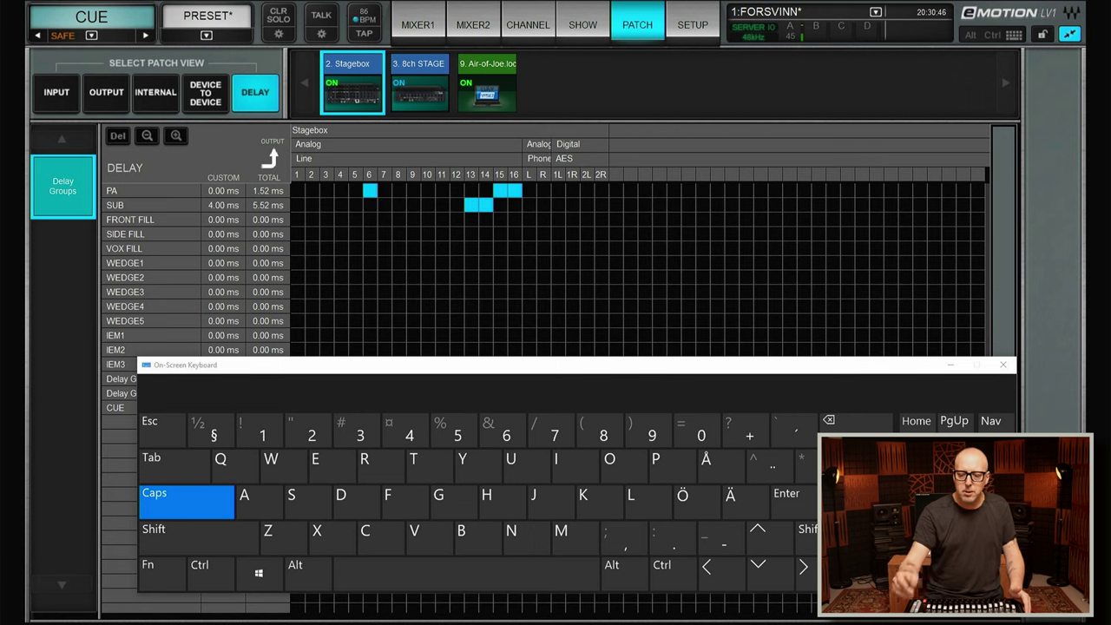
{"action": "left_click", "coordinate": [485, 190]}
{"action": "left_click", "coordinate": [471, 190]}
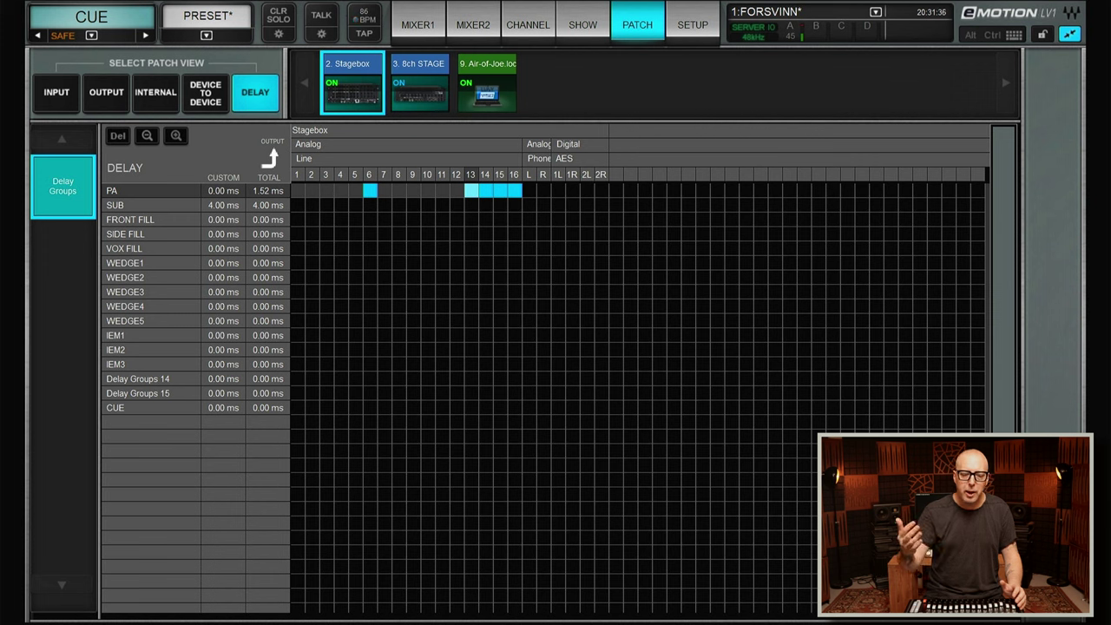
Step: Assign the Stagebox phones outputs L and R to the CUE delay group
{"action": "left_click", "coordinate": [135, 405]}
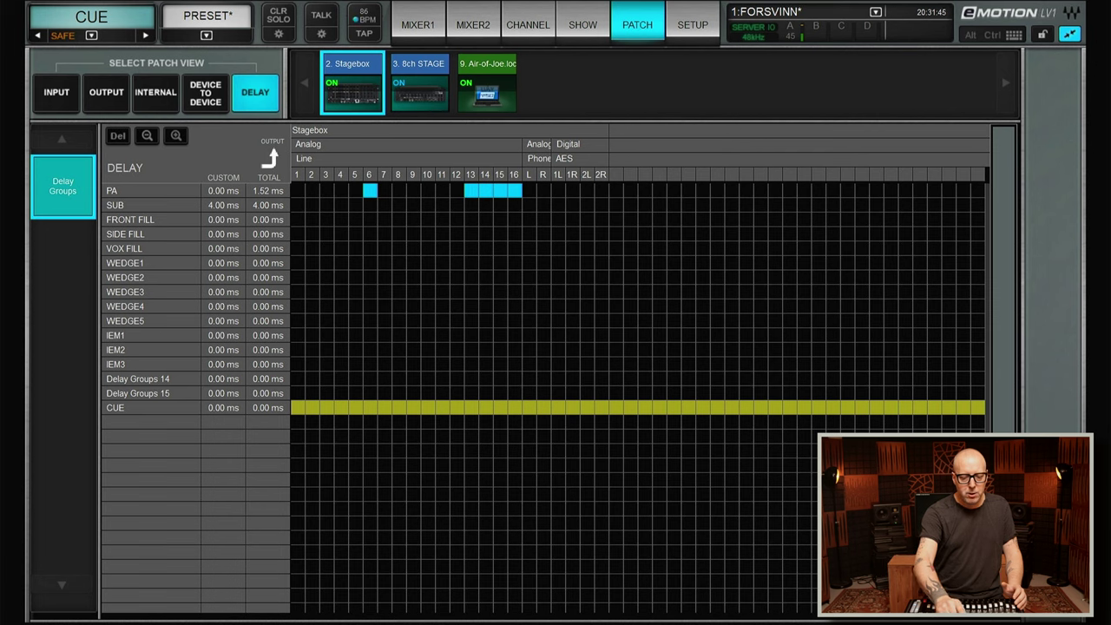
{"action": "left_click", "coordinate": [528, 407]}
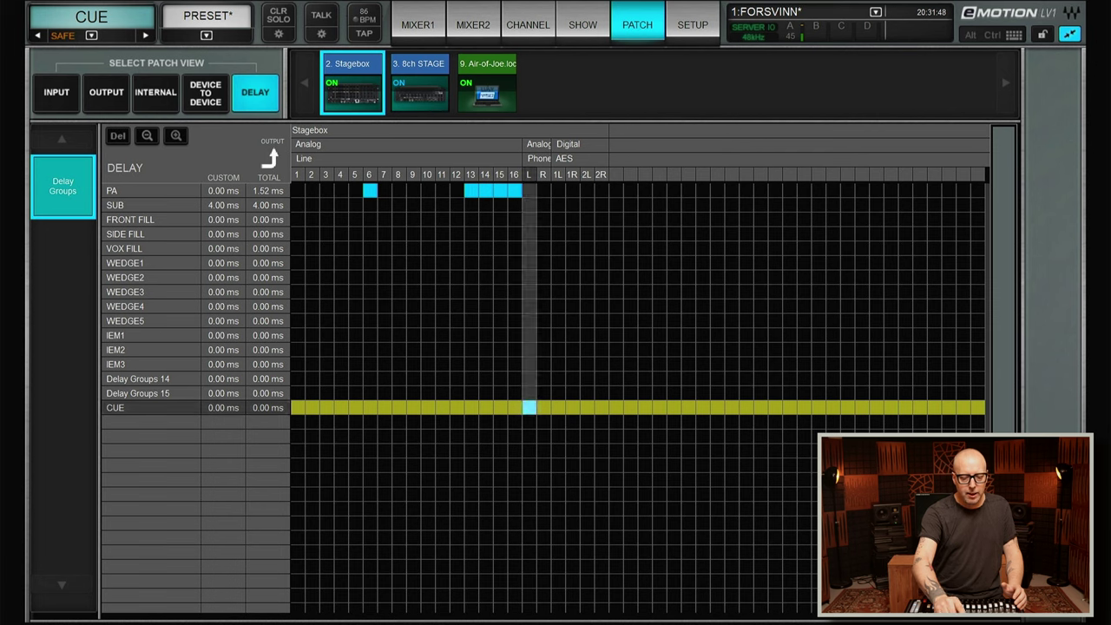
{"action": "left_click", "coordinate": [558, 407]}
{"action": "left_click", "coordinate": [542, 407]}
{"action": "left_click", "coordinate": [557, 407]}
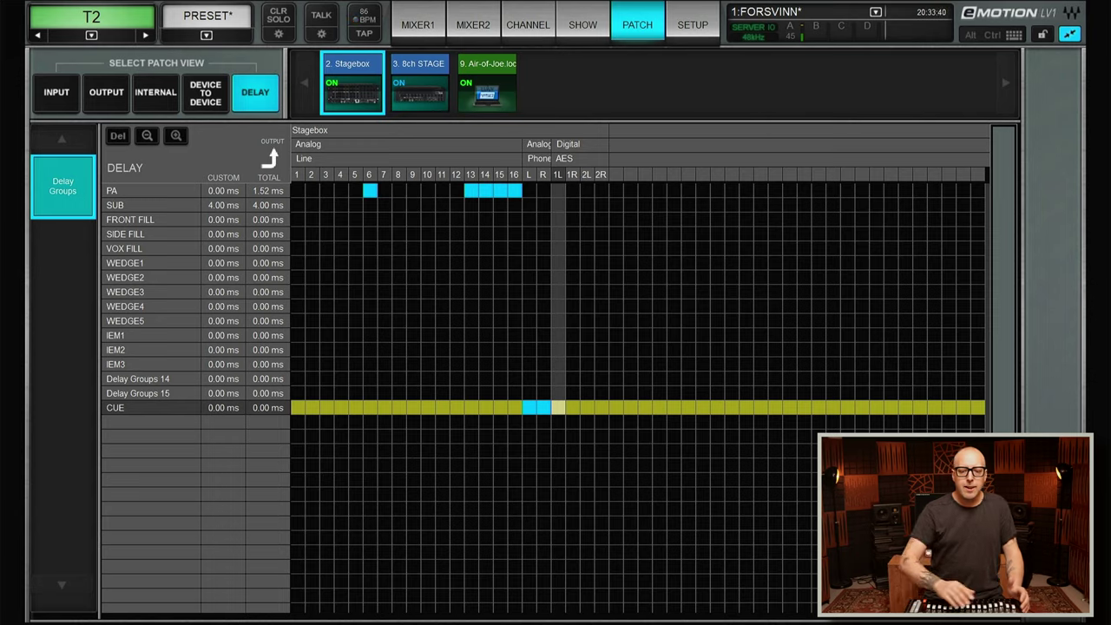
Step: Change the delay units to feet in the user interface settings
{"action": "key", "text": "F6"}
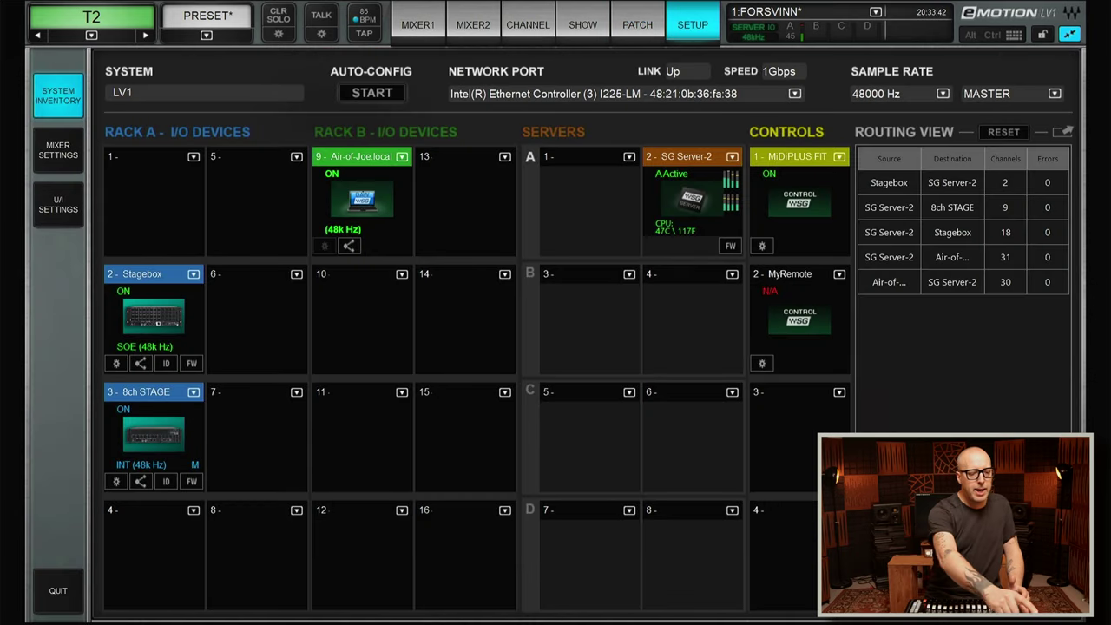
{"action": "left_click", "coordinate": [58, 204]}
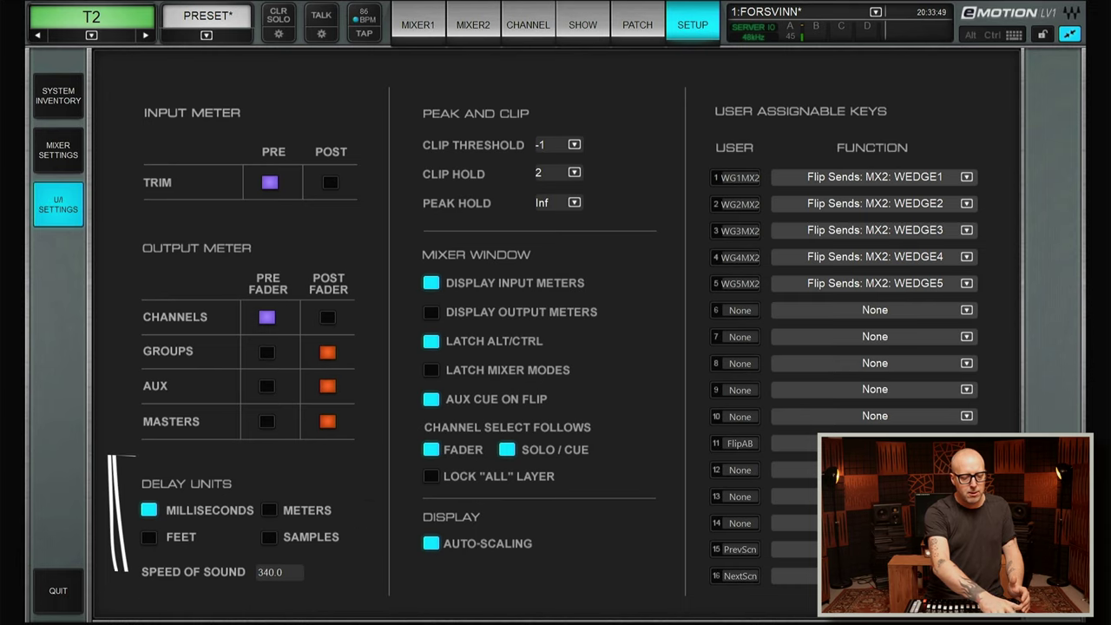
{"action": "left_click", "coordinate": [150, 537]}
Step: Set the CUE delay group's custom delay to 100 ft in the delay patch view
{"action": "left_click", "coordinate": [637, 24]}
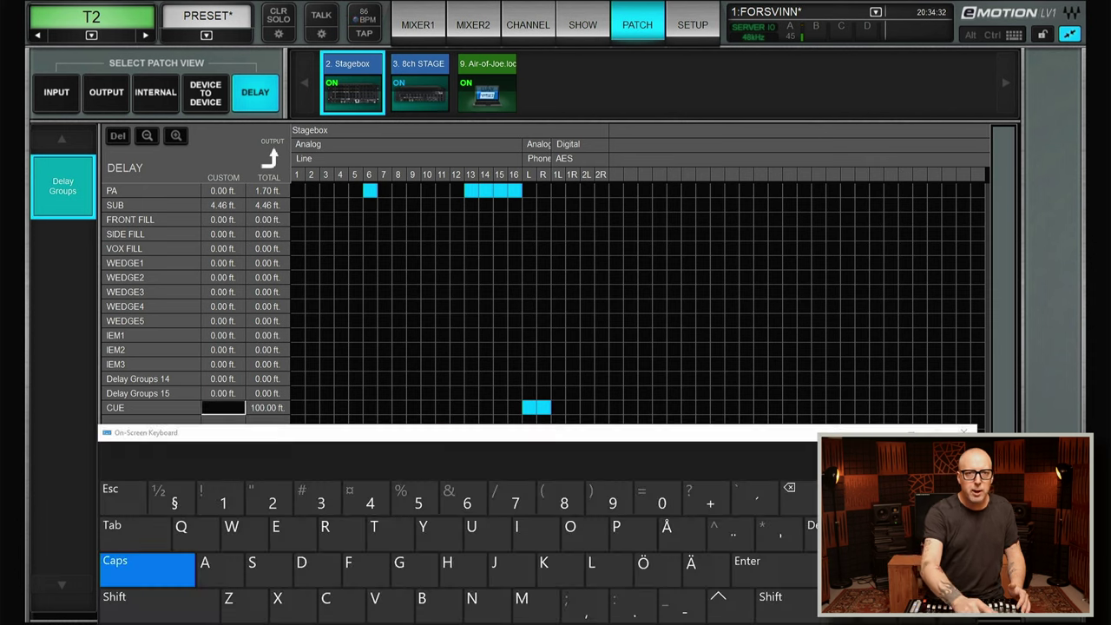
{"action": "type", "text": "100"}
{"action": "key", "text": "Return"}
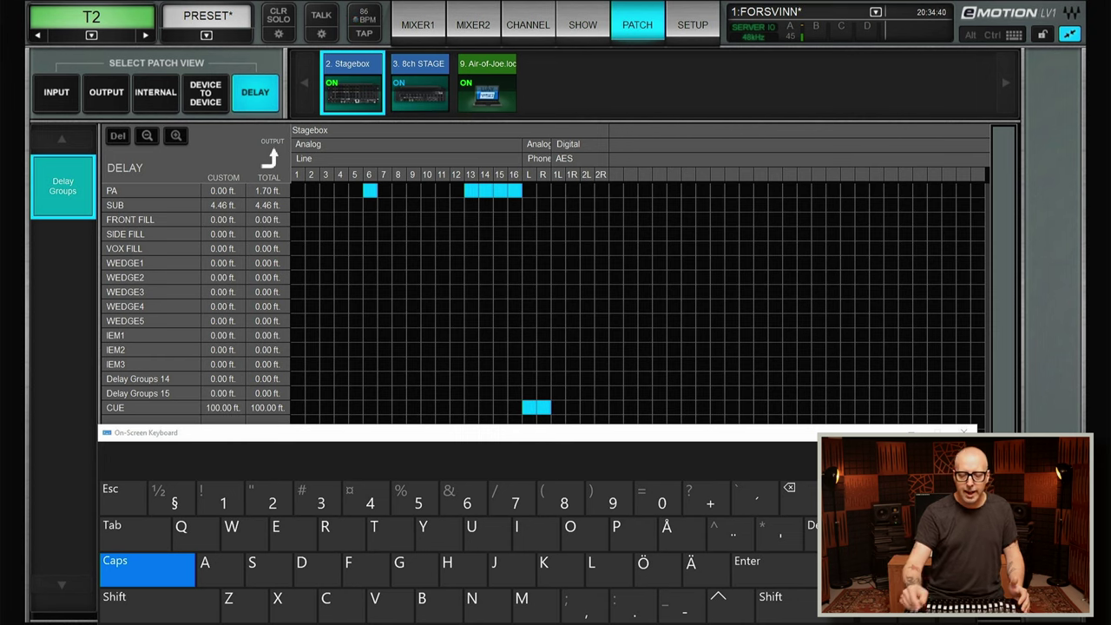
{"action": "left_click", "coordinate": [962, 431]}
Step: Change the delay units to milliseconds in the setup and return to the delay patch view
{"action": "left_click", "coordinate": [691, 24]}
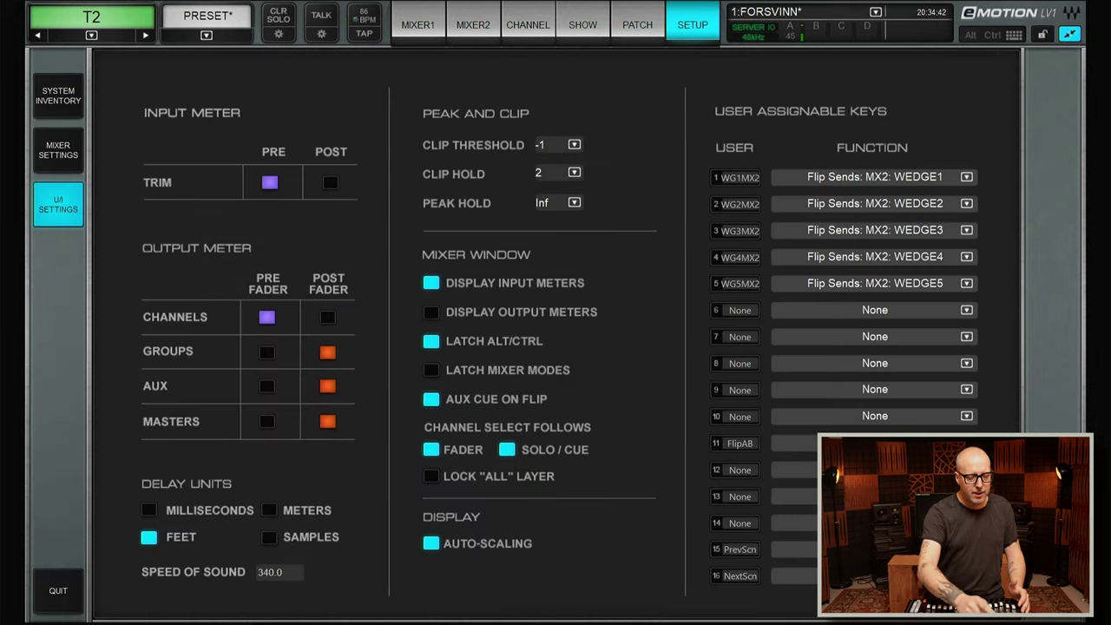
{"action": "left_click", "coordinate": [148, 509]}
{"action": "left_click", "coordinate": [637, 24]}
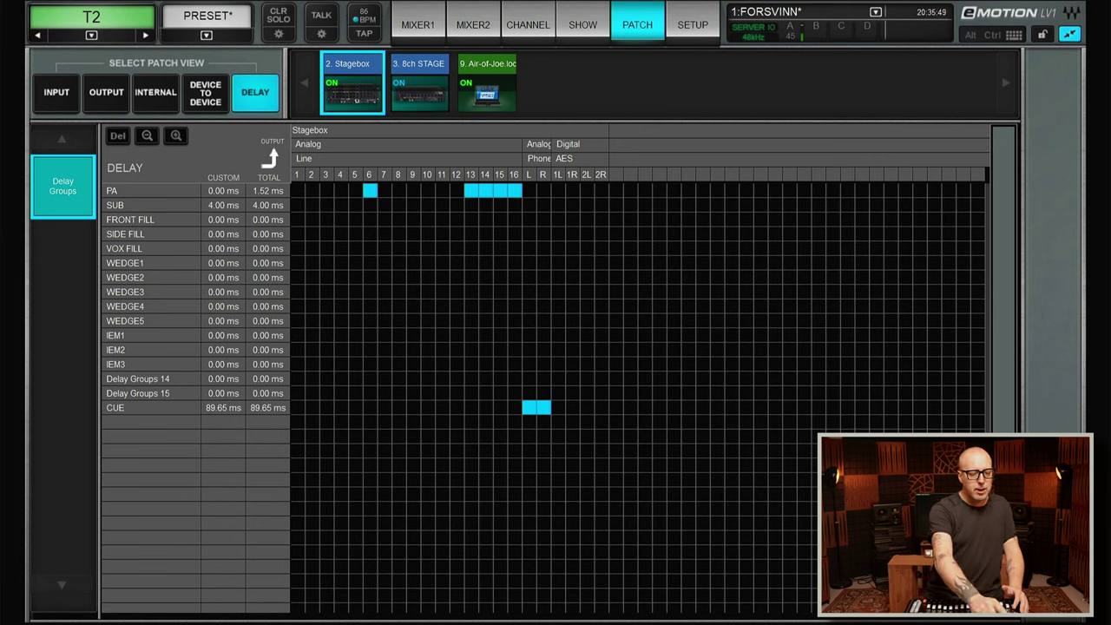
Step: Set the CUE delay group's custom delay to 110 ms
{"action": "left_click", "coordinate": [223, 407]}
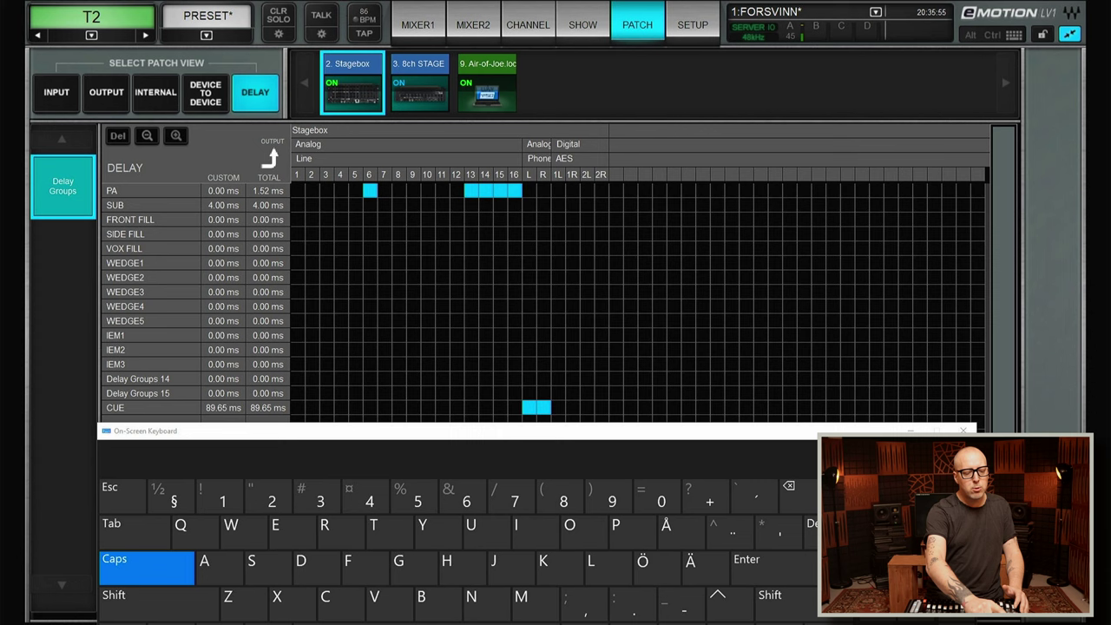
{"action": "type", "text": "110"}
{"action": "key", "text": "Return"}
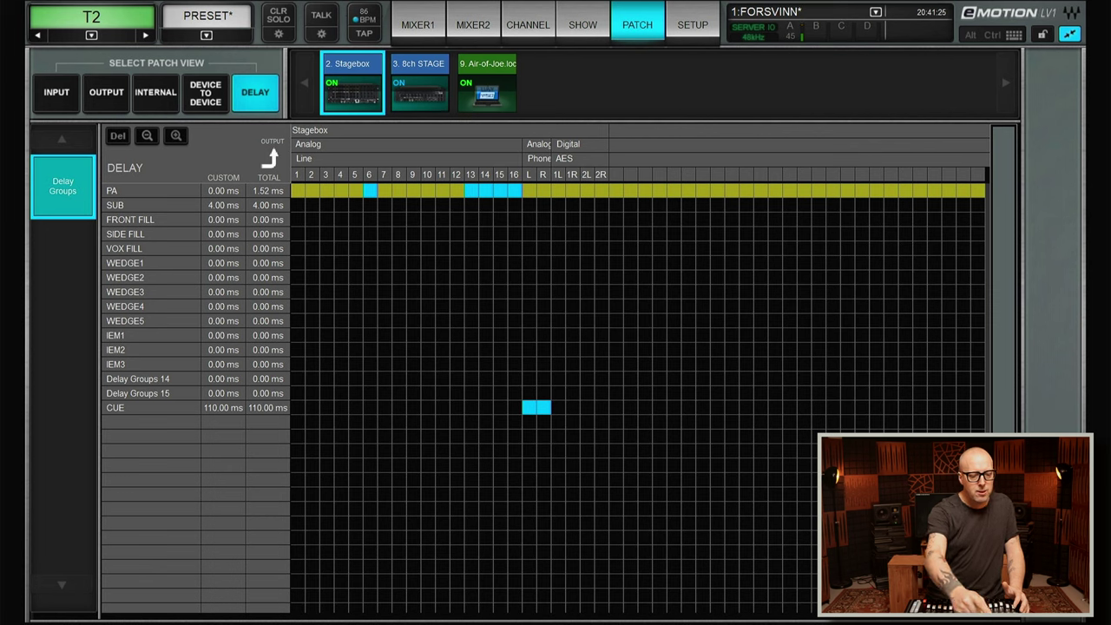
Step: Assign Stagebox line output 6 to the FRONT FILL delay group and enter 4,5 ms as its custom delay
{"action": "left_click", "coordinate": [130, 219]}
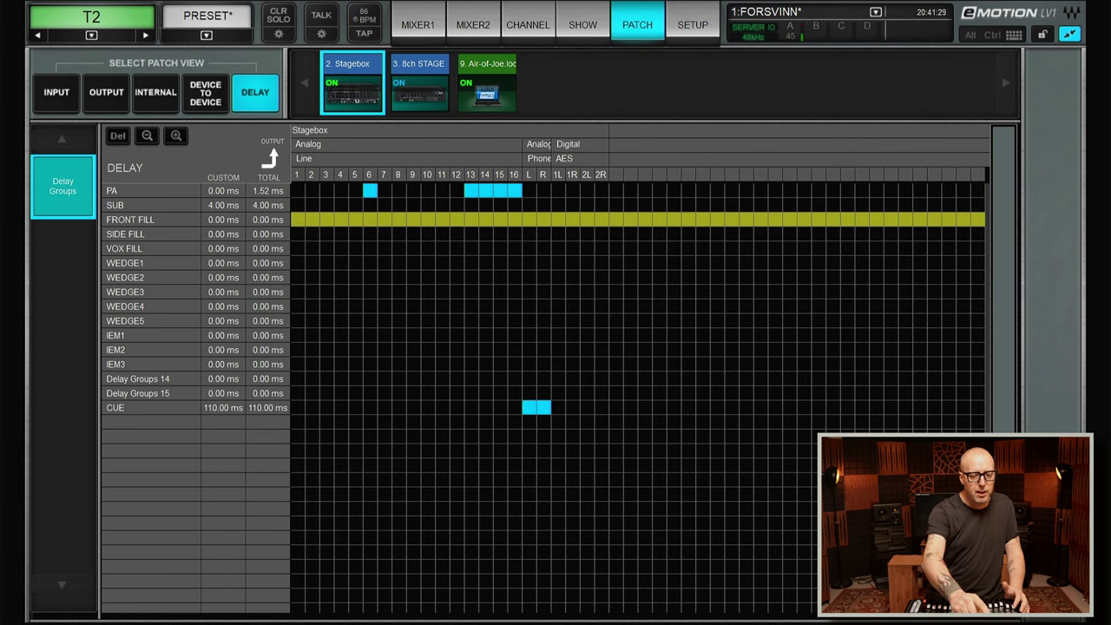
{"action": "left_click", "coordinate": [370, 220]}
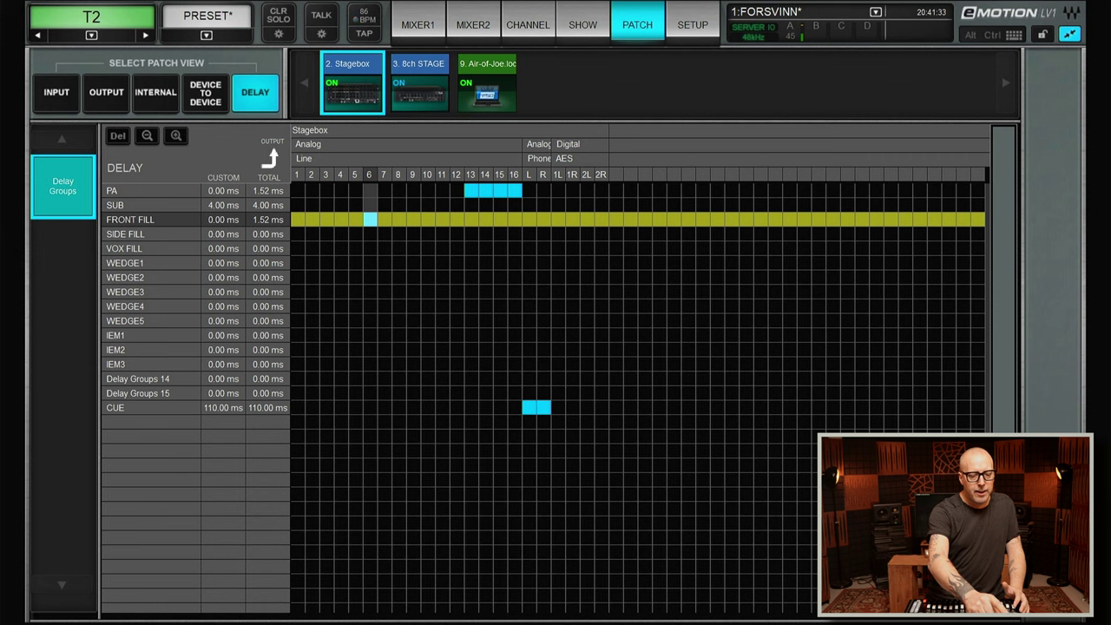
{"action": "left_click", "coordinate": [1013, 34]}
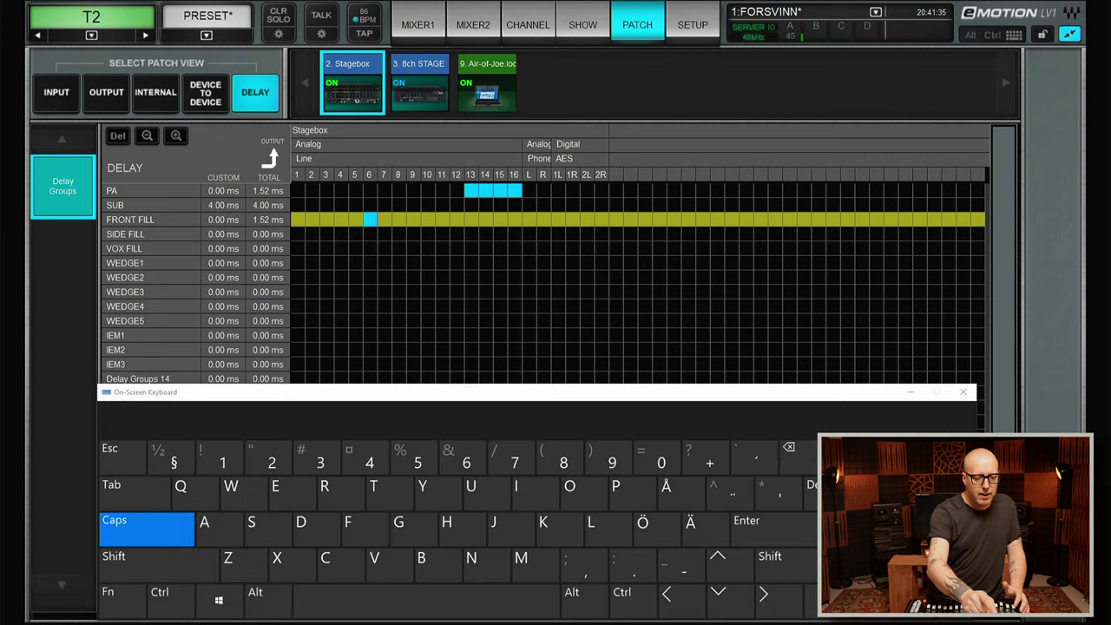
{"action": "double_click", "coordinate": [223, 219]}
{"action": "type", "text": "4.5"}
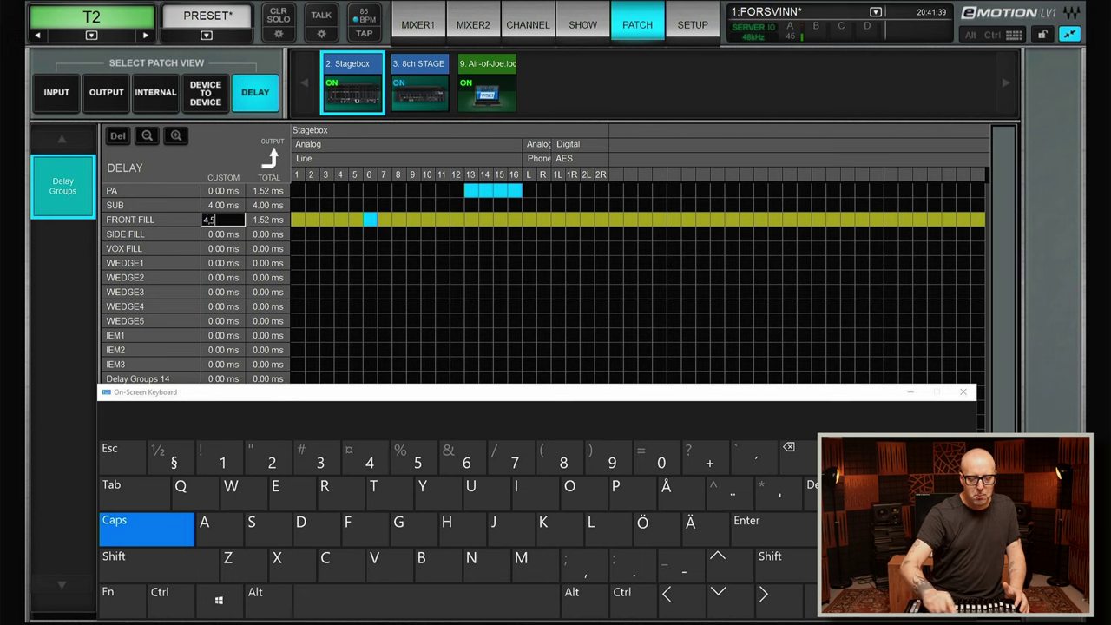
{"action": "key", "text": "Return"}
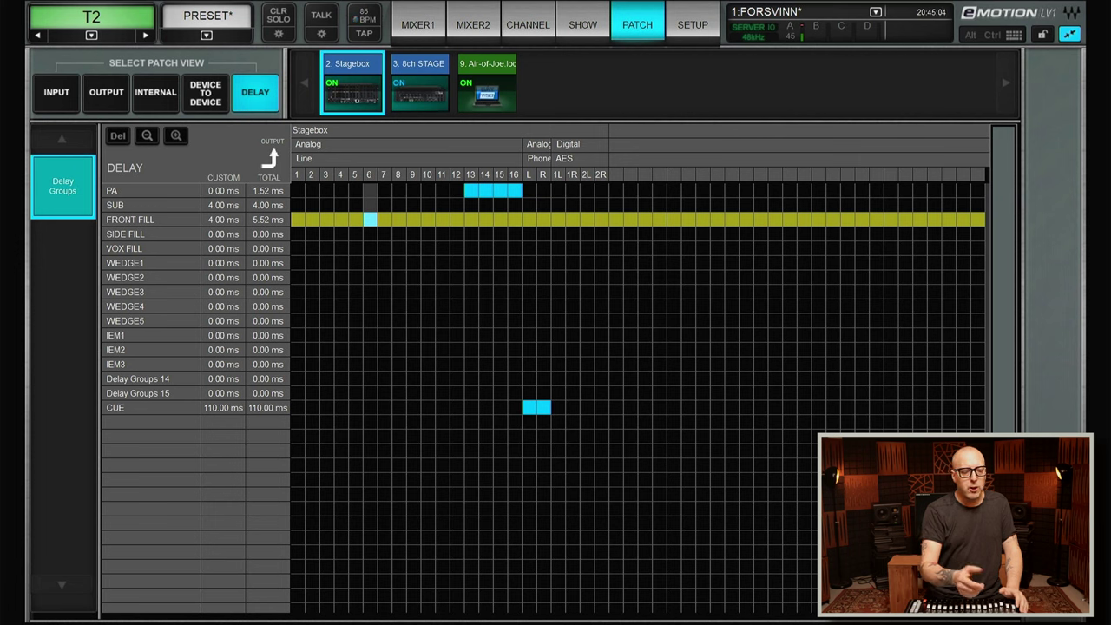
Step: Assign Stagebox line outputs 1 through 3 to the WEDGE1 delay group, and outputs 4 and 5 to WEDGE2
{"action": "left_click", "coordinate": [124, 263]}
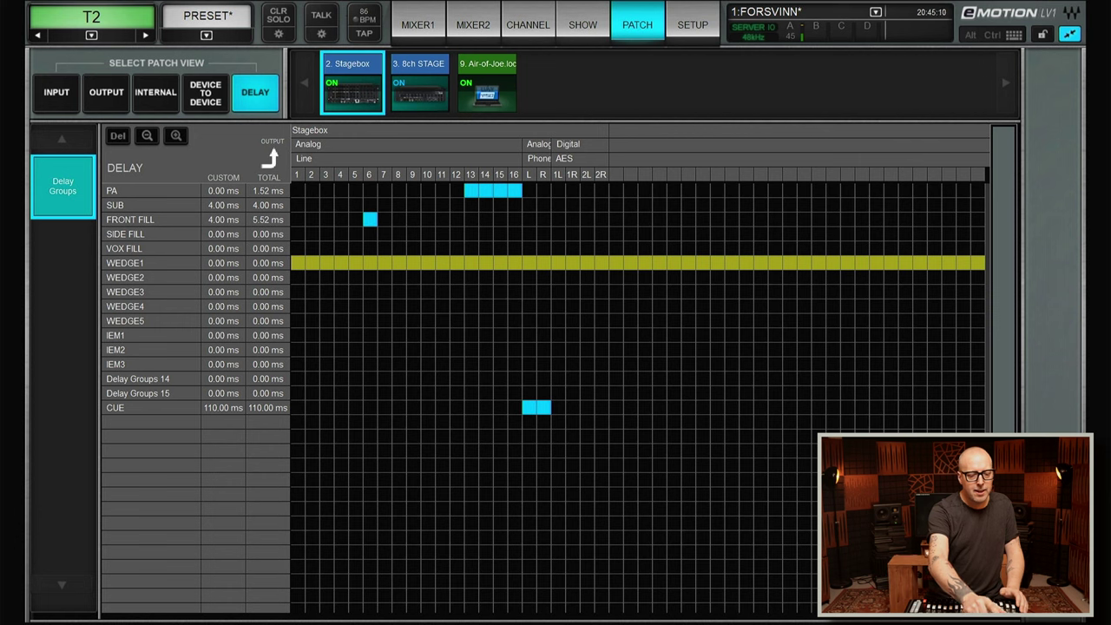
{"action": "left_click", "coordinate": [296, 263]}
{"action": "left_click", "coordinate": [311, 263]}
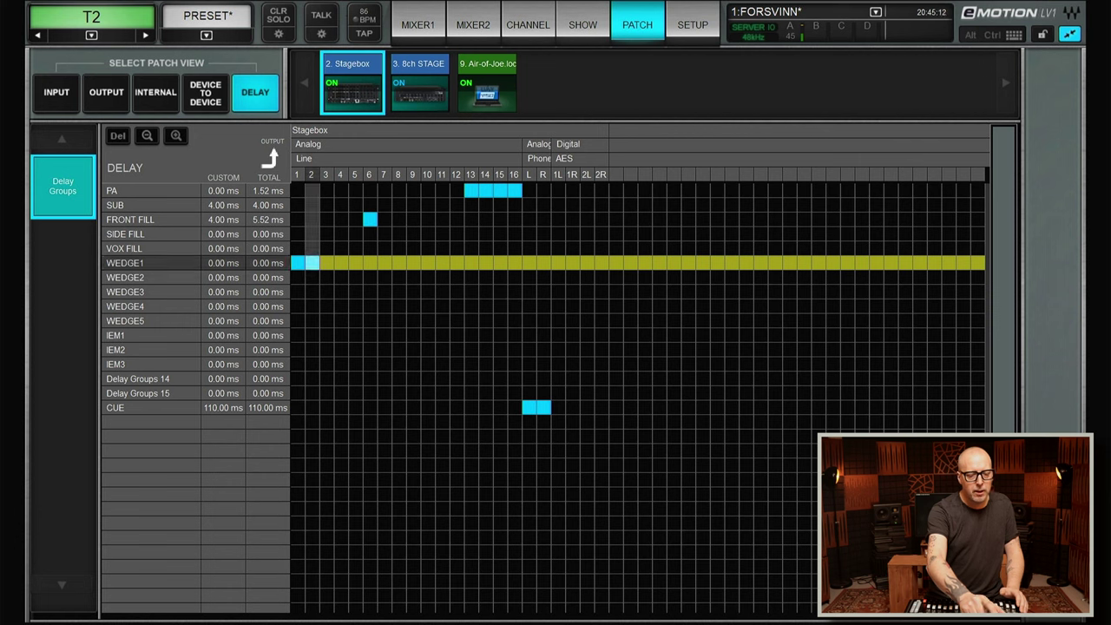
{"action": "left_click", "coordinate": [326, 263]}
{"action": "left_click", "coordinate": [340, 263]}
{"action": "left_click", "coordinate": [326, 263]}
{"action": "left_click", "coordinate": [341, 263]}
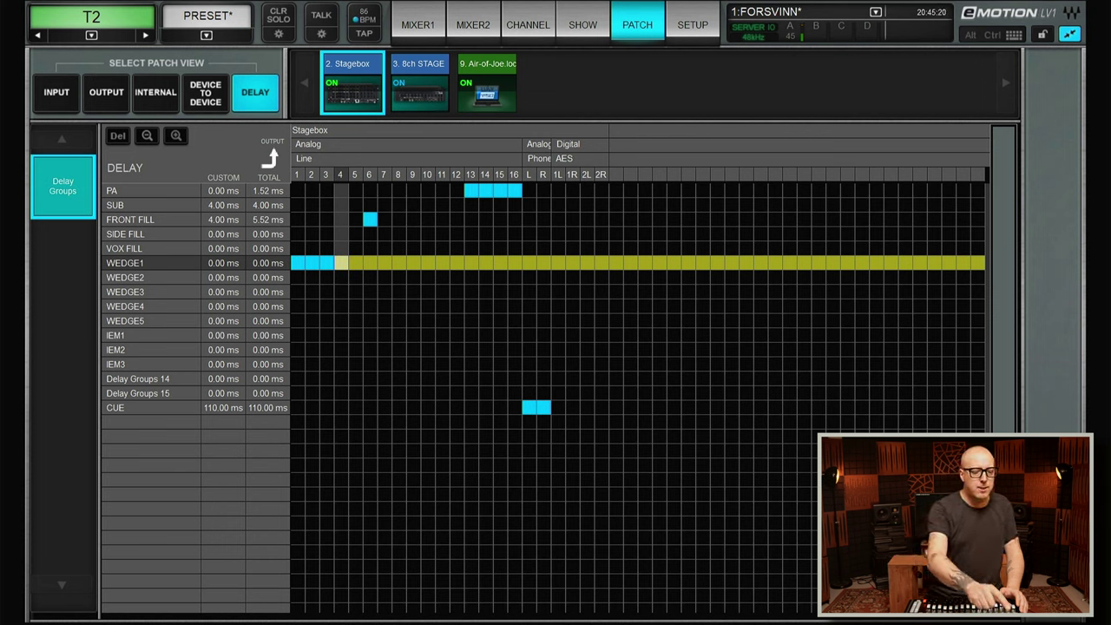
{"action": "left_click", "coordinate": [125, 276]}
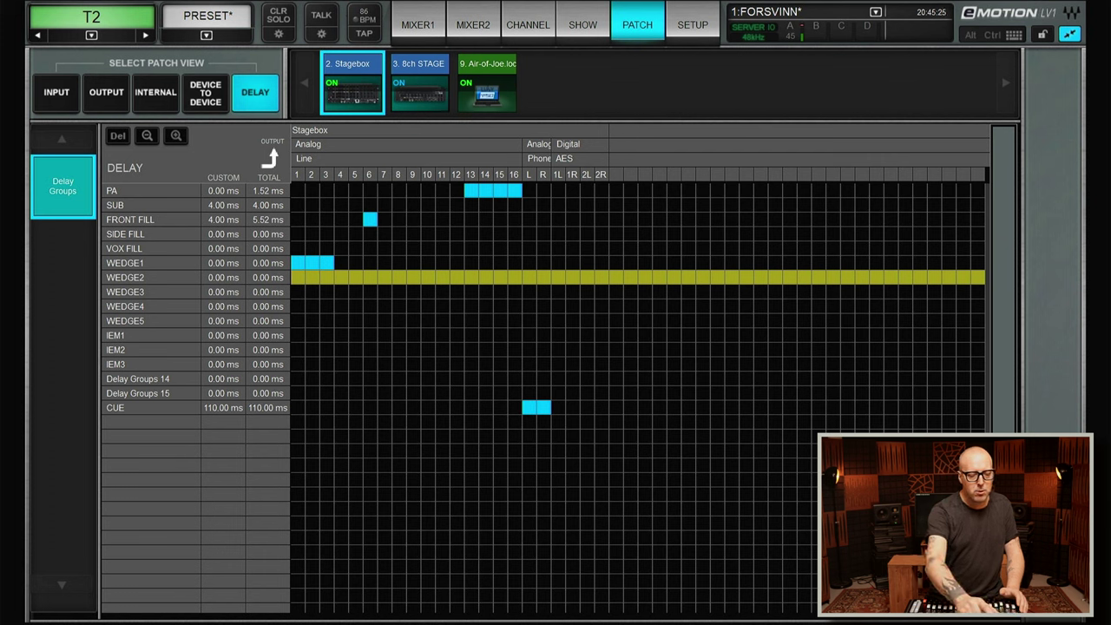
{"action": "left_click", "coordinate": [355, 276]}
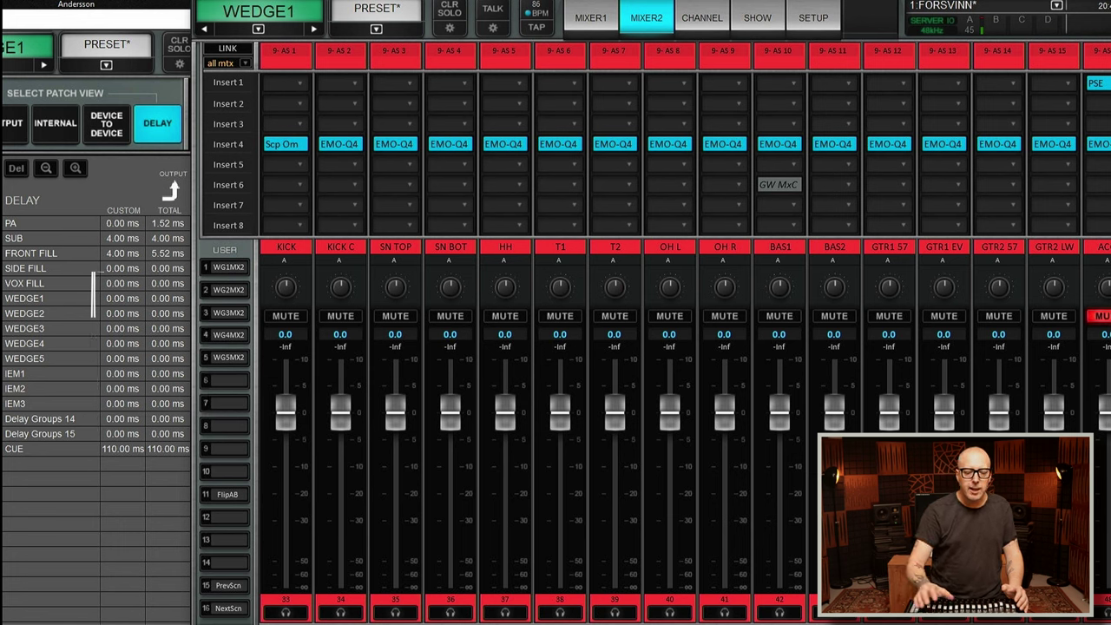
Step: Inspect the EMO-Q4 curve on the OH L monitor channel and compare it with the front-of-house channels in MIXER1
{"action": "left_click", "coordinate": [669, 144]}
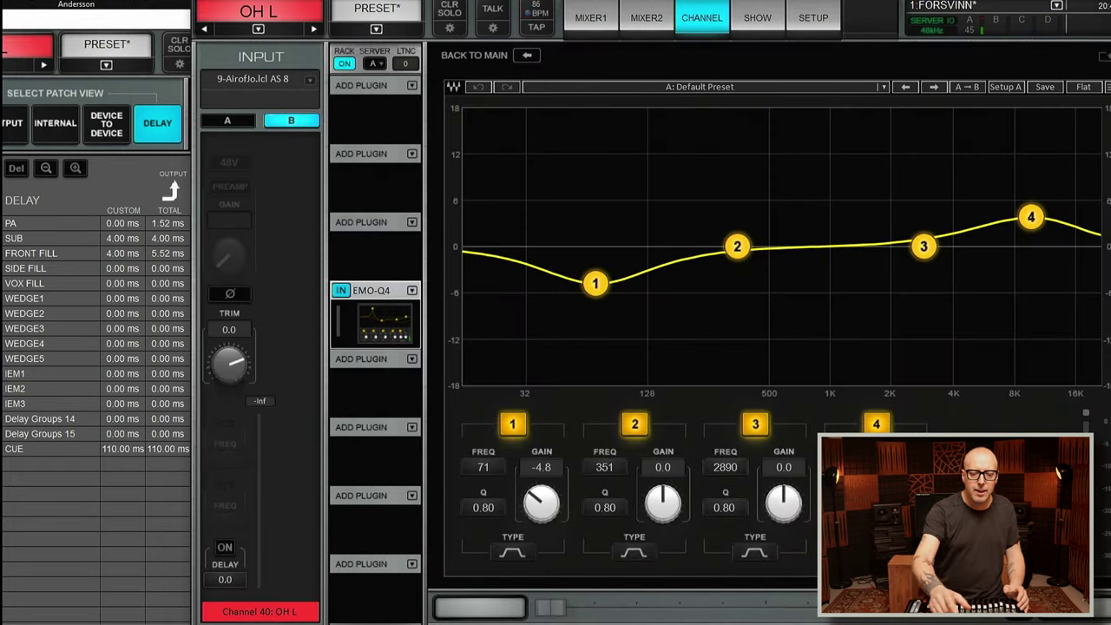
{"action": "key", "text": "F1"}
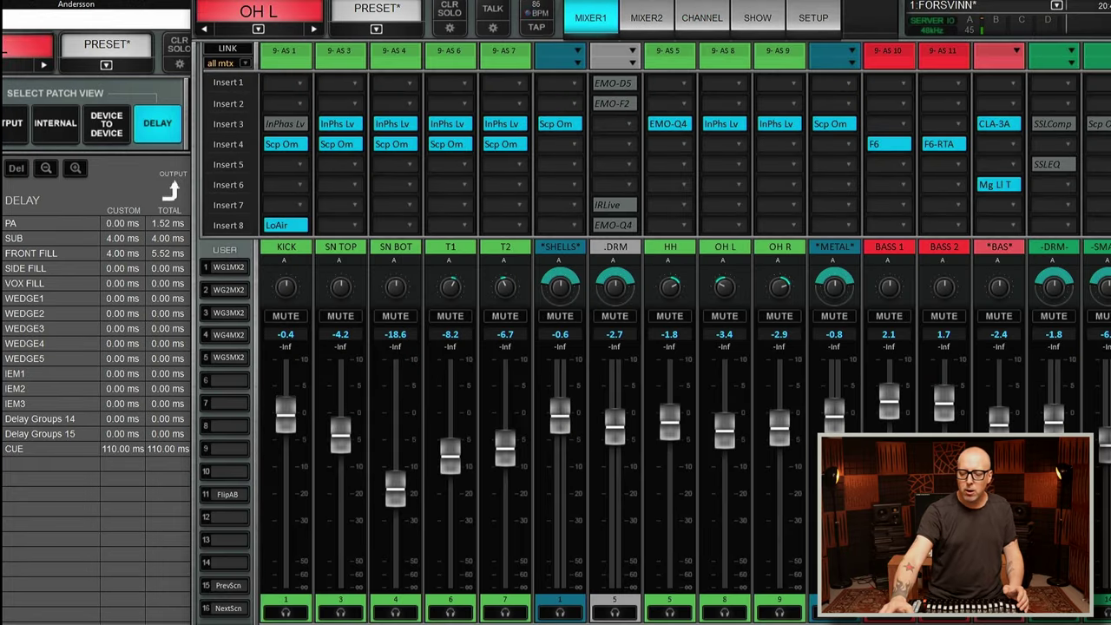
Step: Raise the VOX channel's send level to WEDGE1 in MIXER2
{"action": "key", "text": "2"}
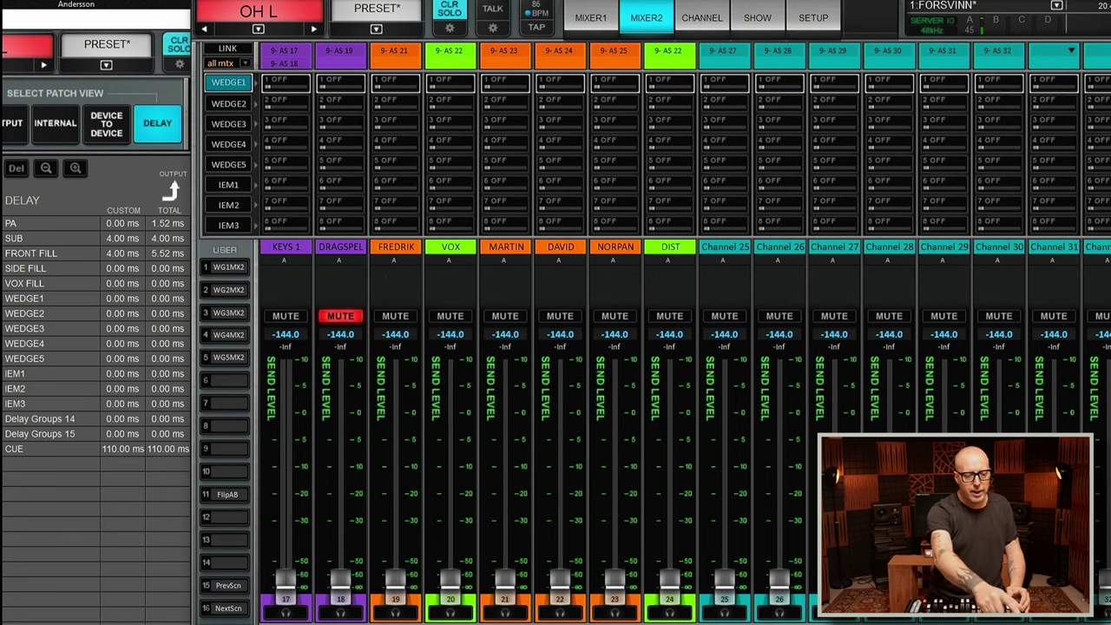
{"action": "left_click_drag", "start_coordinate": [449, 580], "coordinate": [449, 517]}
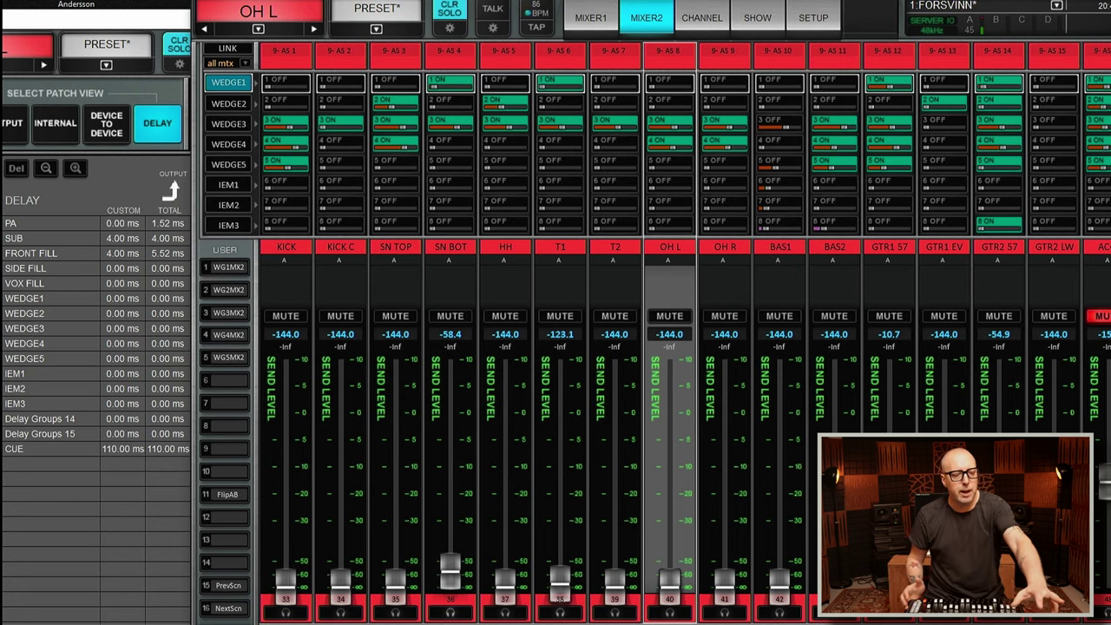
Step: Return to the patch window and move Stagebox line output 2 to the WEDGE2 delay group
{"action": "key", "text": "alt+Tab"}
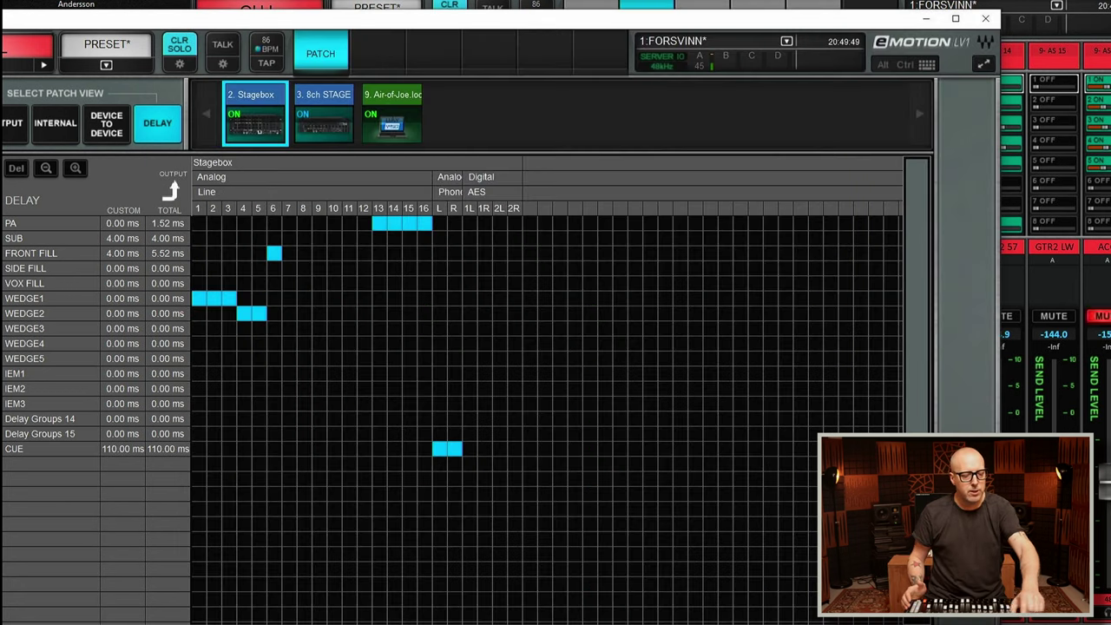
{"action": "left_click", "coordinate": [213, 313]}
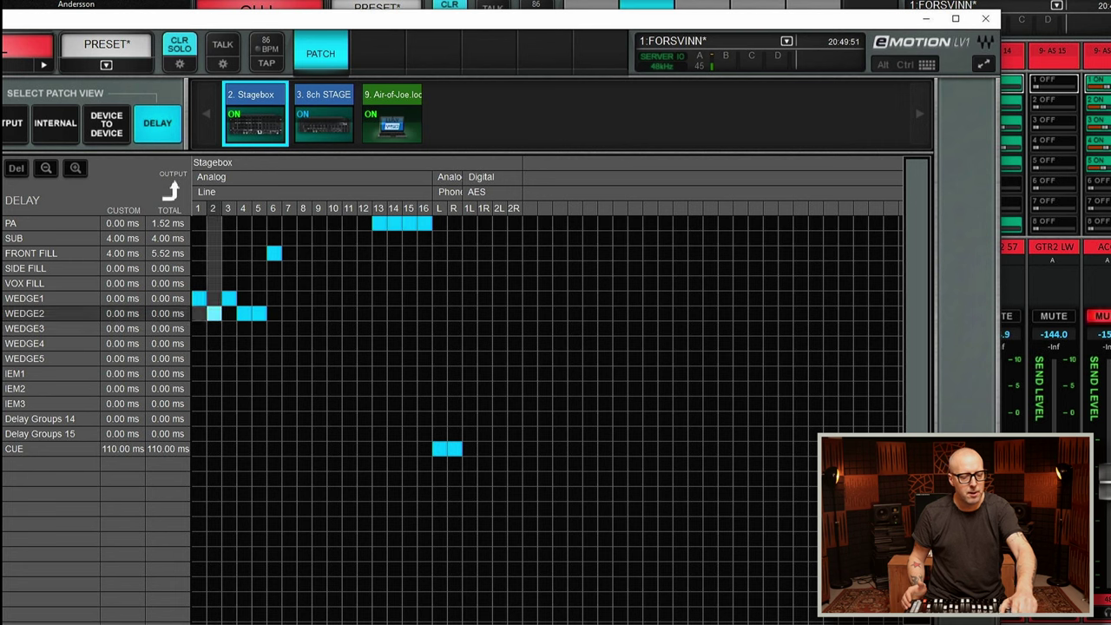
Step: Assign Stagebox line output 3 to the WEDGE3 delay group, output 4 to WEDGE4 and output 5 to WEDGE5
{"action": "left_click", "coordinate": [229, 328]}
{"action": "left_click", "coordinate": [243, 343]}
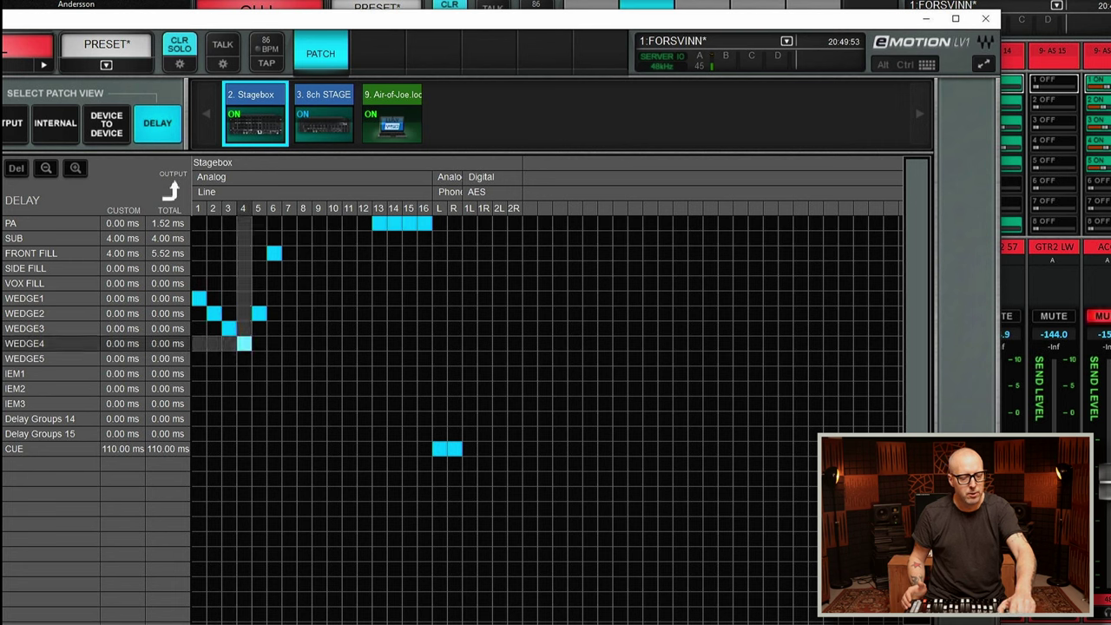
{"action": "left_click", "coordinate": [259, 358]}
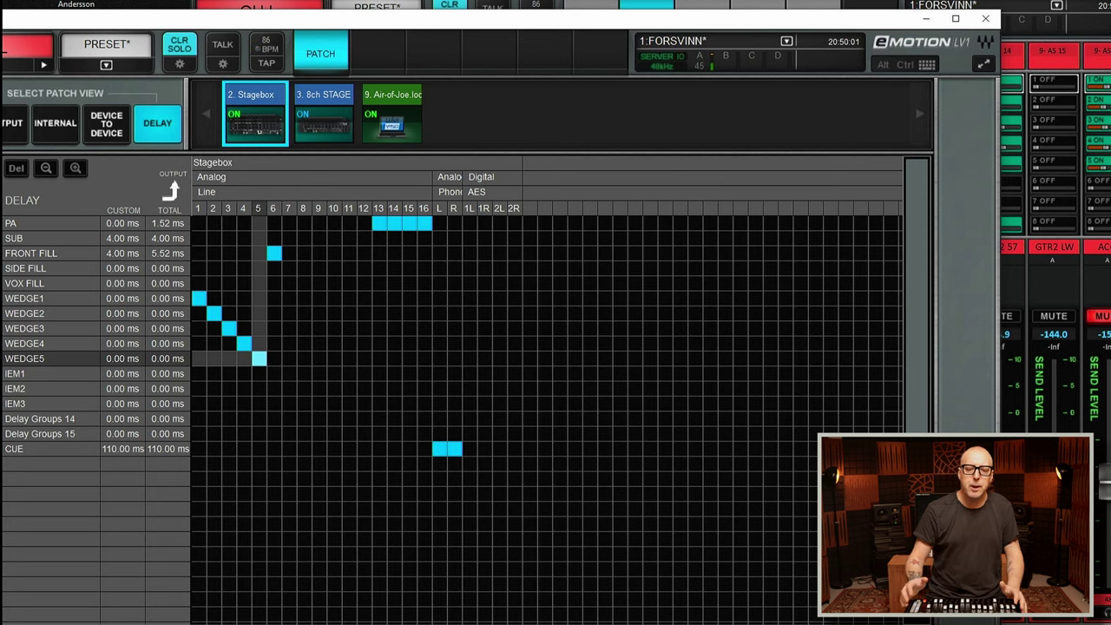
Step: Enable the GW MxC plug-in on the BAS1 monitor channel, open its interface for inspection and return to MIXER2
{"action": "key", "text": "alt+Tab"}
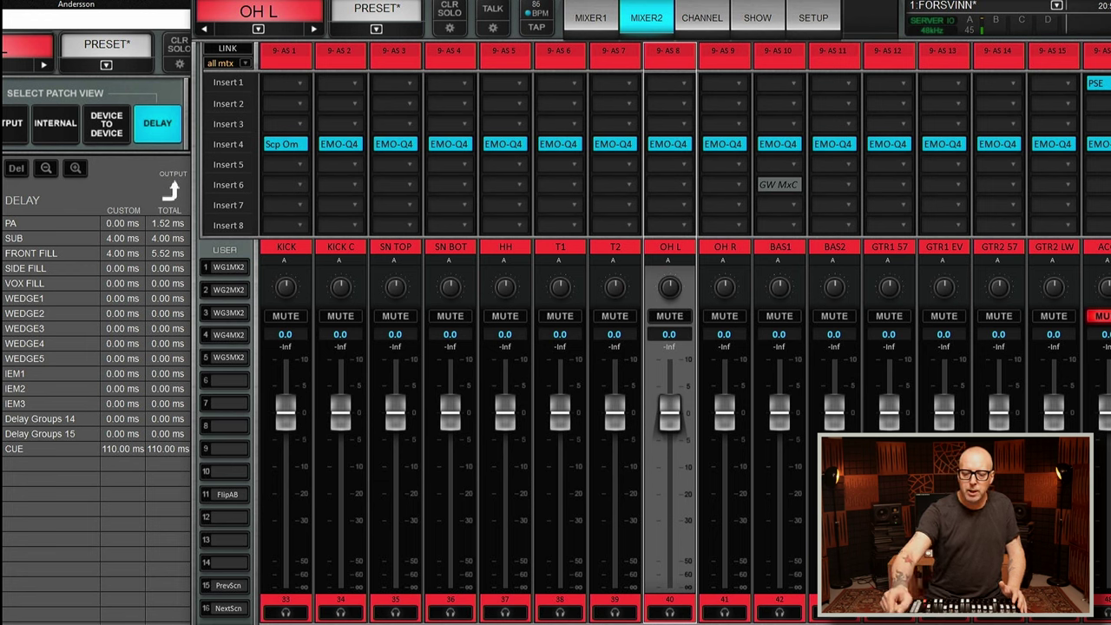
{"action": "left_click", "coordinate": [779, 183]}
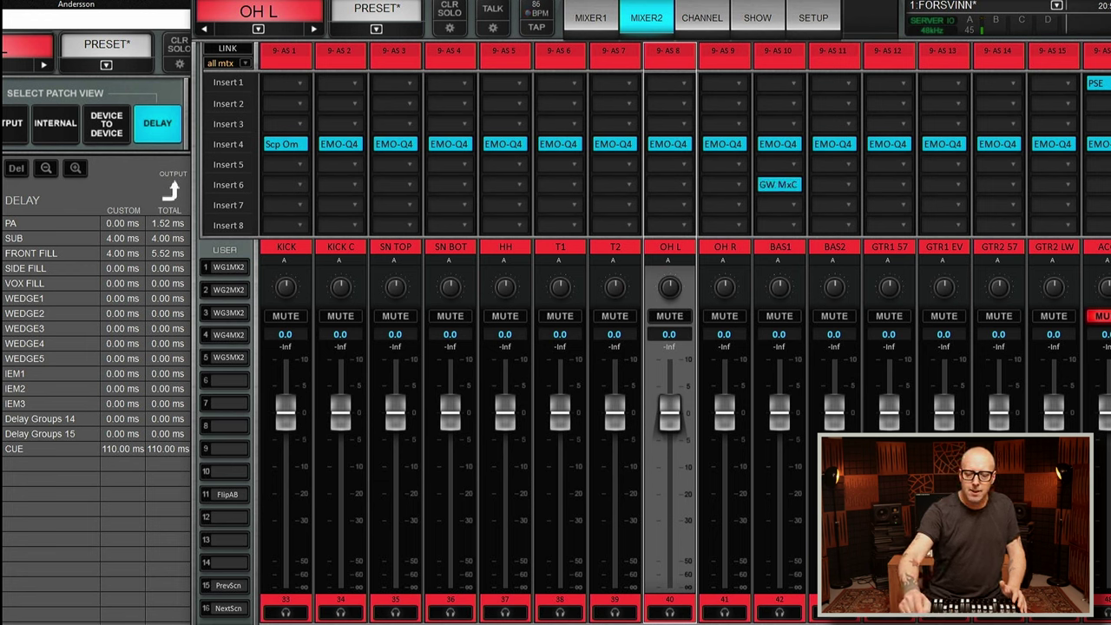
{"action": "left_click", "coordinate": [778, 184]}
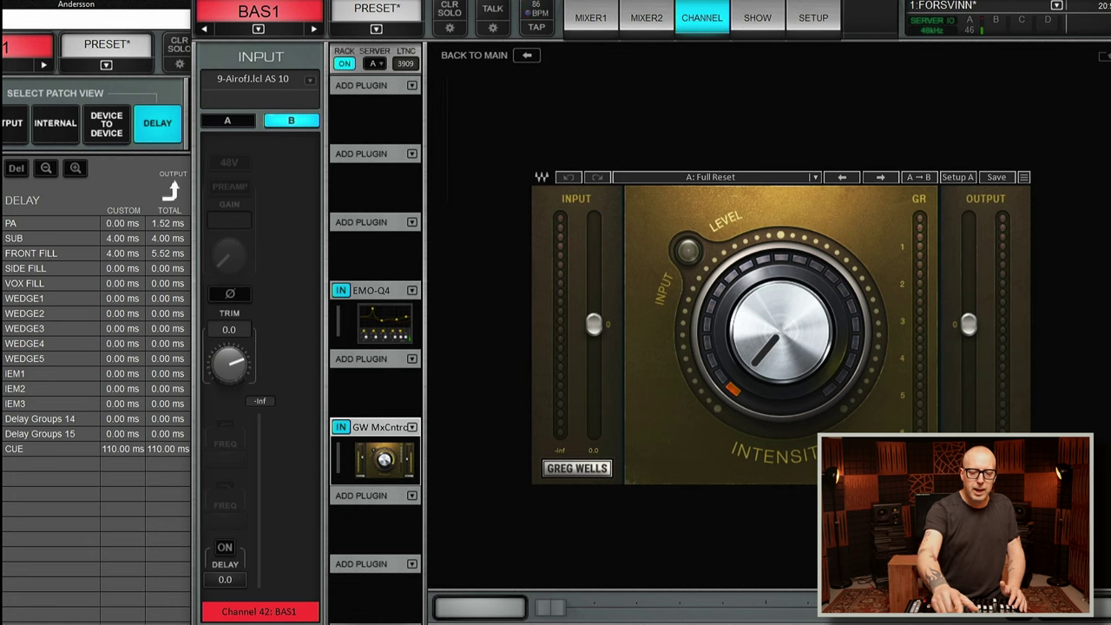
{"action": "key", "text": "F2"}
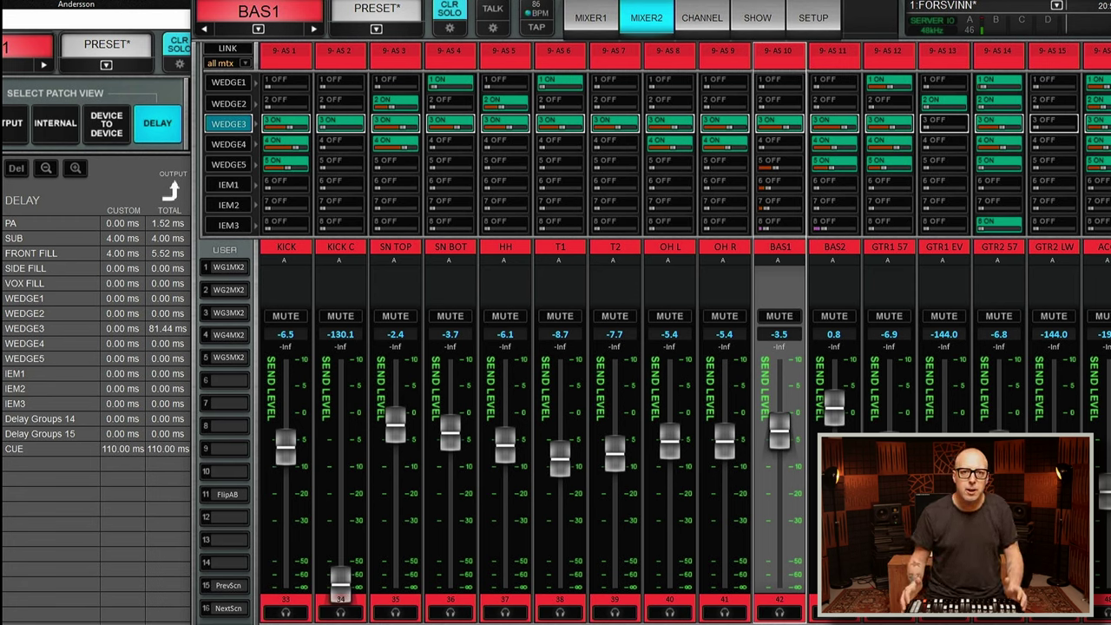
Step: In the patch window, move Stagebox line outputs 2 through 5 to the WEDGE1 delay group, and return to MIXER2
{"action": "key", "text": "alt+Tab"}
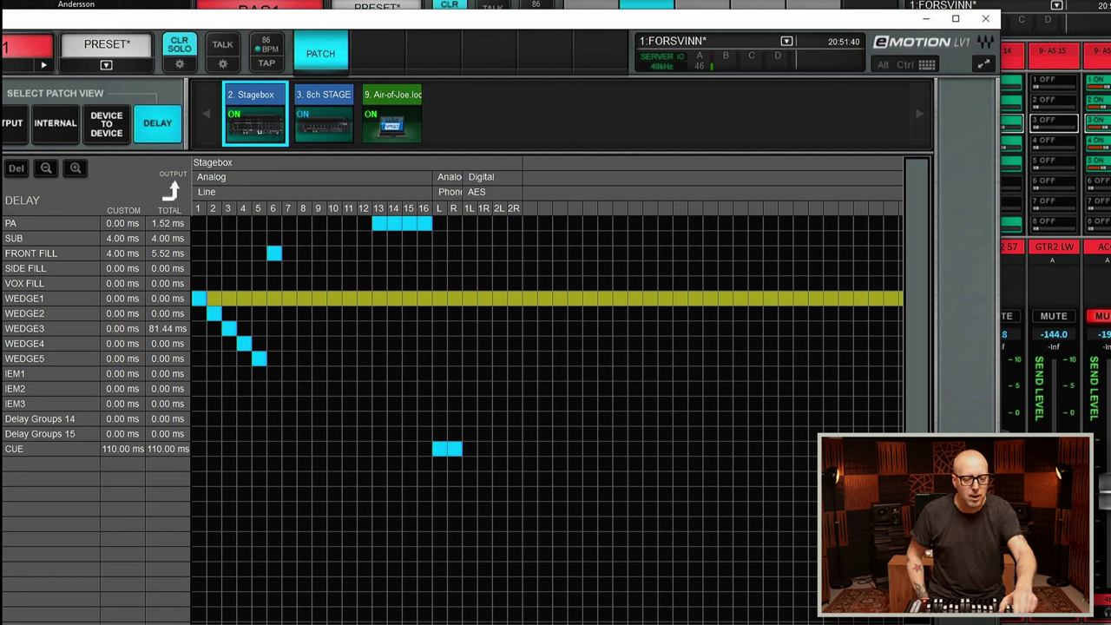
{"action": "left_click", "coordinate": [213, 297]}
{"action": "left_click", "coordinate": [228, 297]}
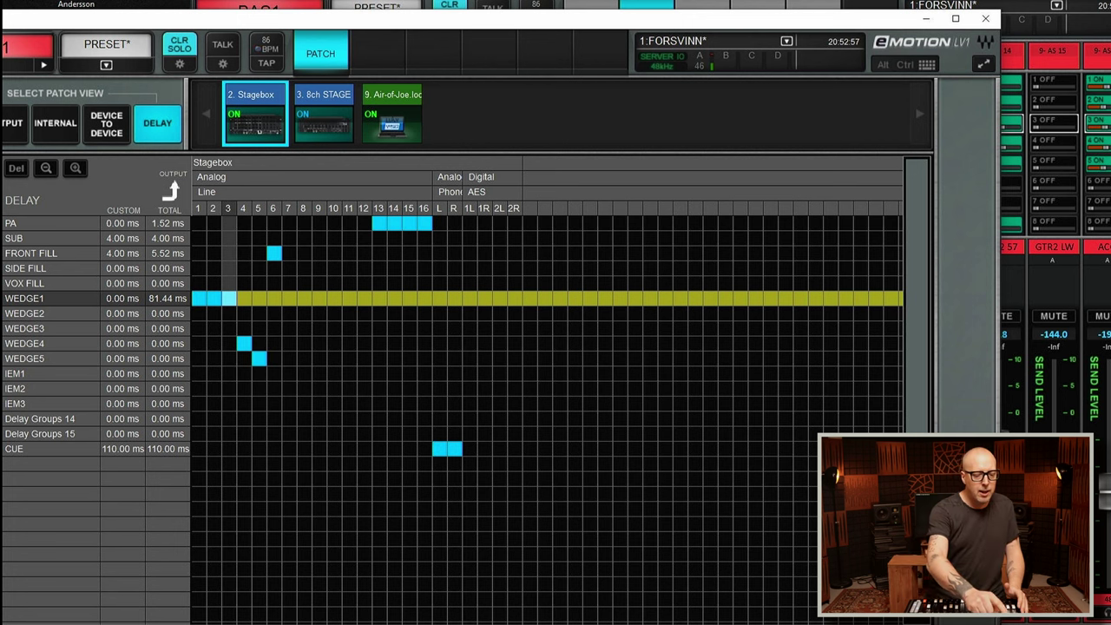
{"action": "left_click", "coordinate": [244, 297]}
{"action": "left_click", "coordinate": [259, 297]}
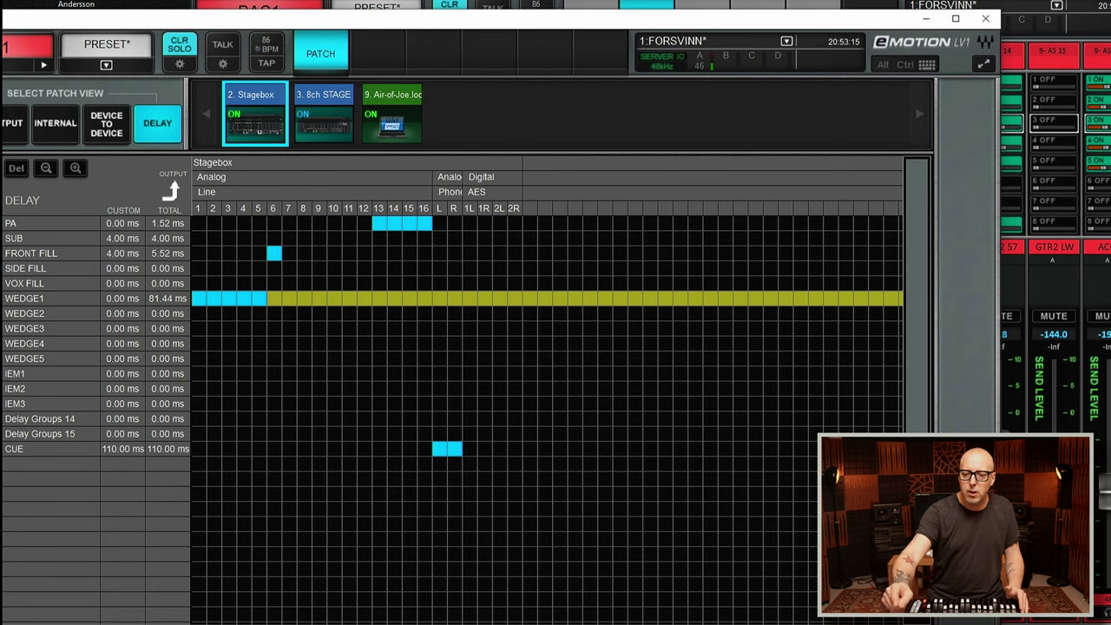
{"action": "key", "text": "alt+Tab"}
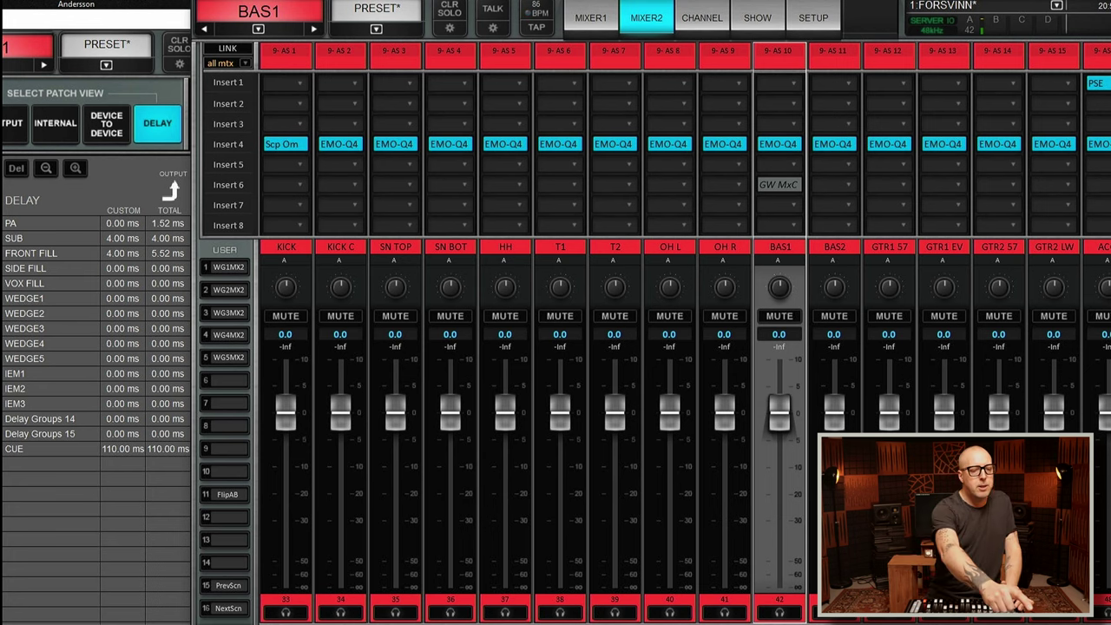
Step: In the patch window, assign Stagebox line outputs 7 and 8 to the IEM1 delay group, and outputs 9 and 10 to IEM2
{"action": "key", "text": "alt+Tab"}
{"action": "left_click", "coordinate": [73, 375]}
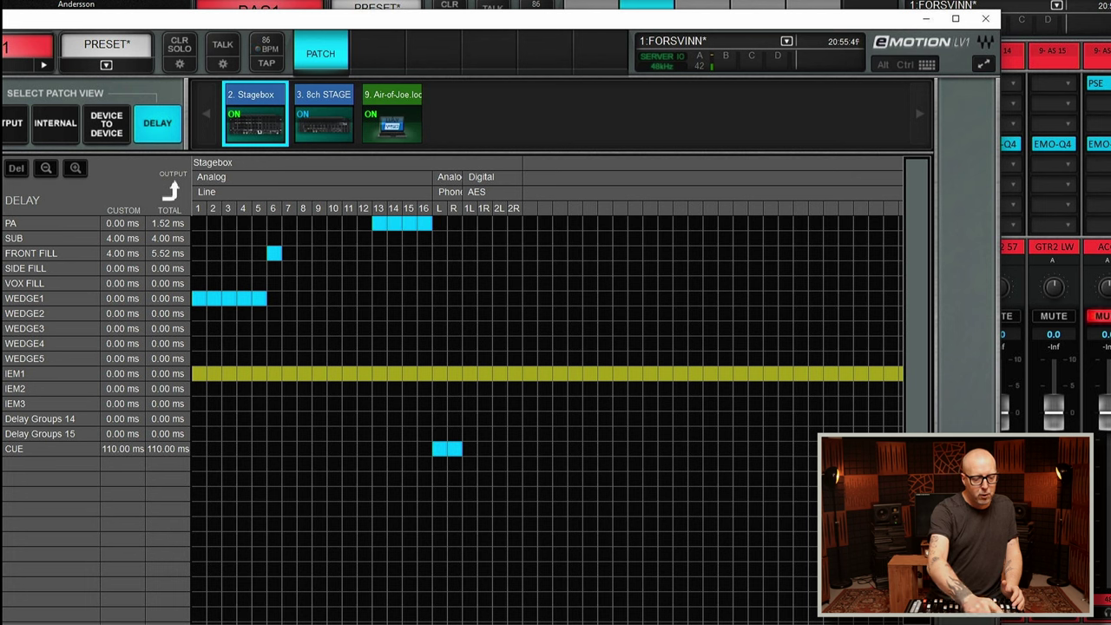
{"action": "left_click", "coordinate": [289, 373]}
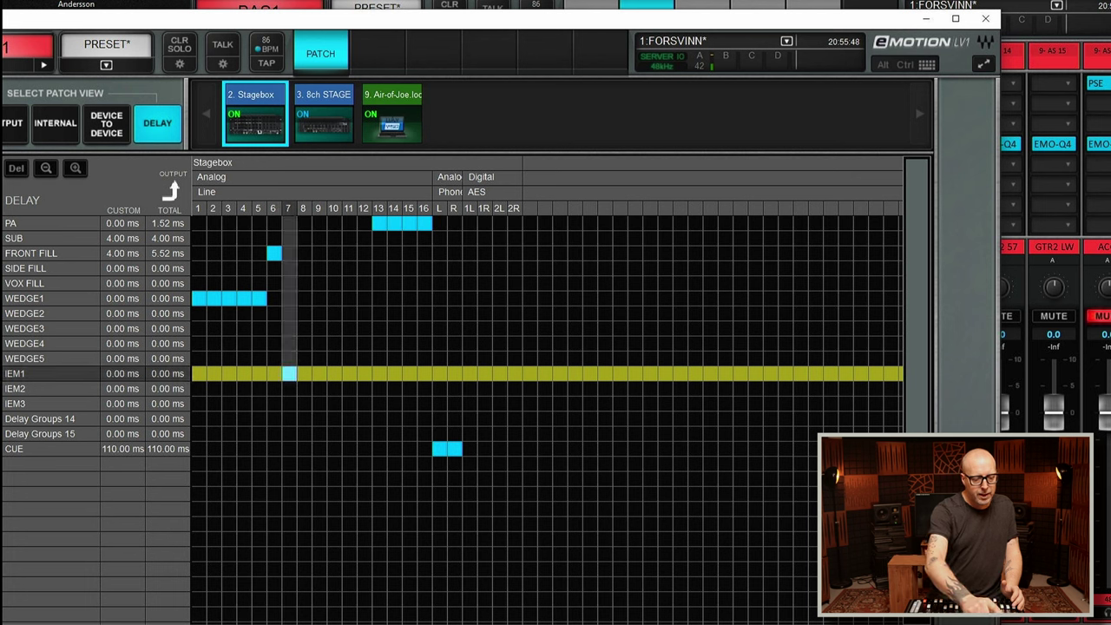
{"action": "left_click", "coordinate": [303, 373]}
{"action": "left_click", "coordinate": [82, 390]}
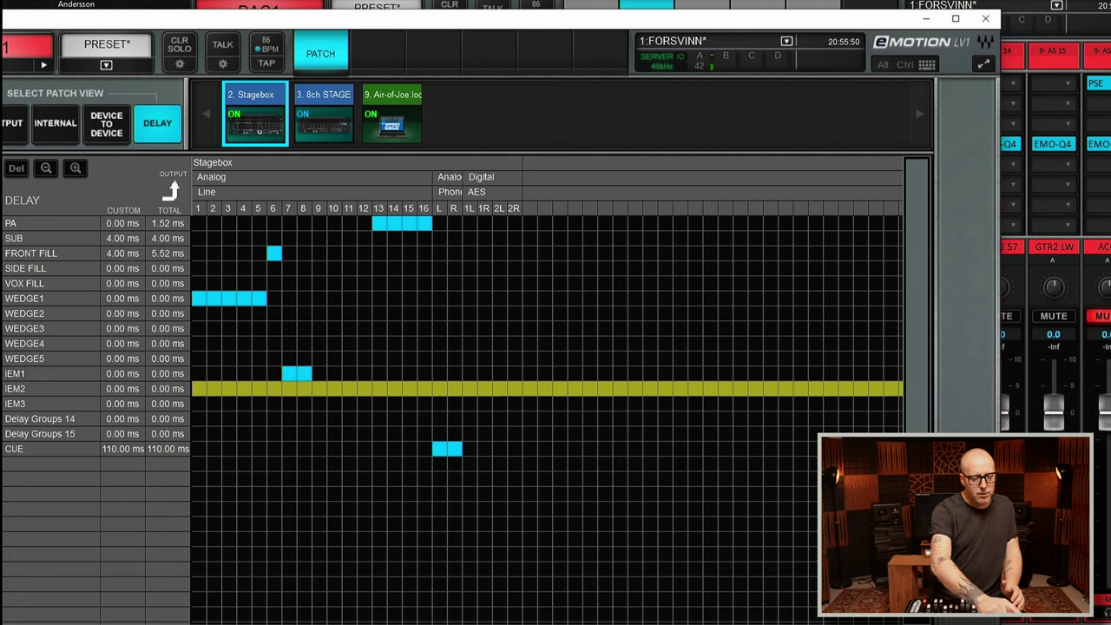
{"action": "left_click", "coordinate": [317, 388]}
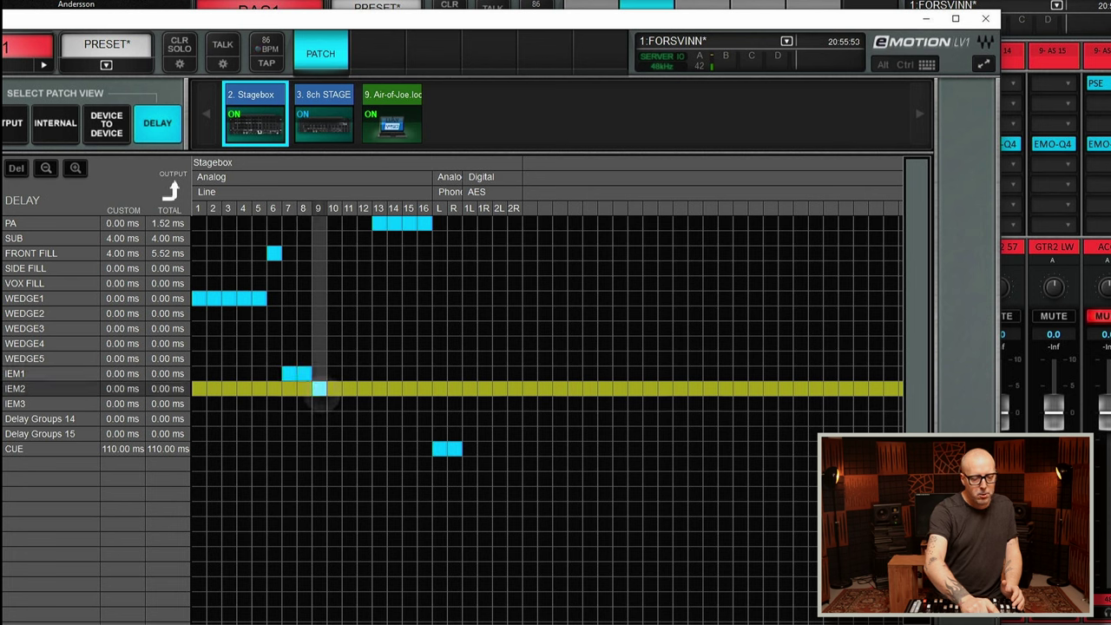
{"action": "left_click", "coordinate": [333, 388]}
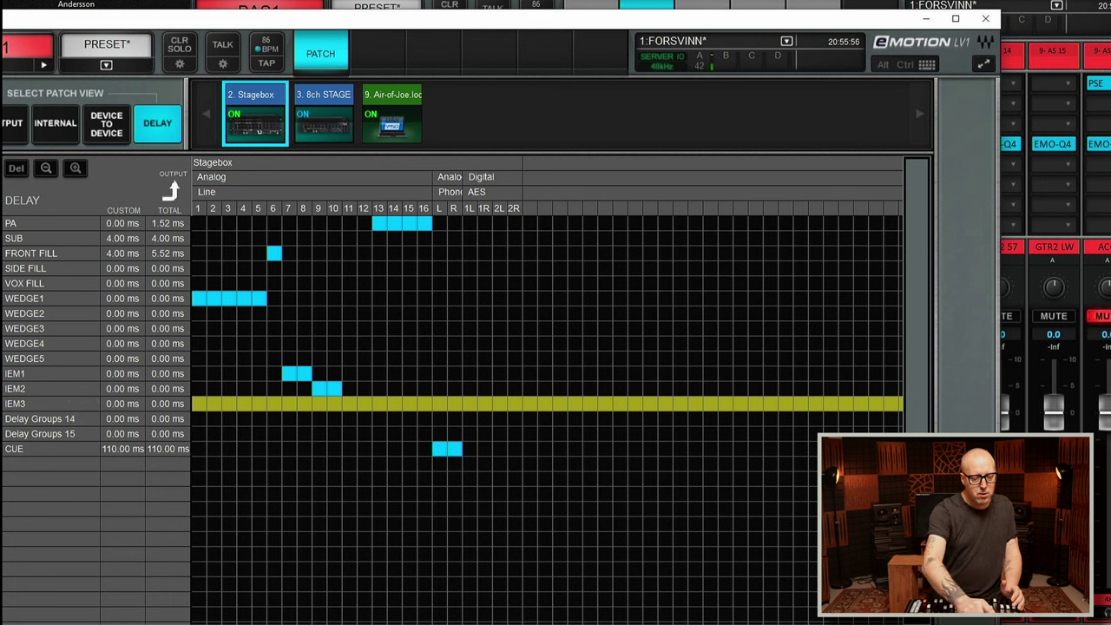
Step: Assign Stagebox line outputs 11 and 12 to the IEM3 delay group, keeping output 13 in the PA group
{"action": "left_click", "coordinate": [348, 404]}
{"action": "left_click", "coordinate": [378, 403]}
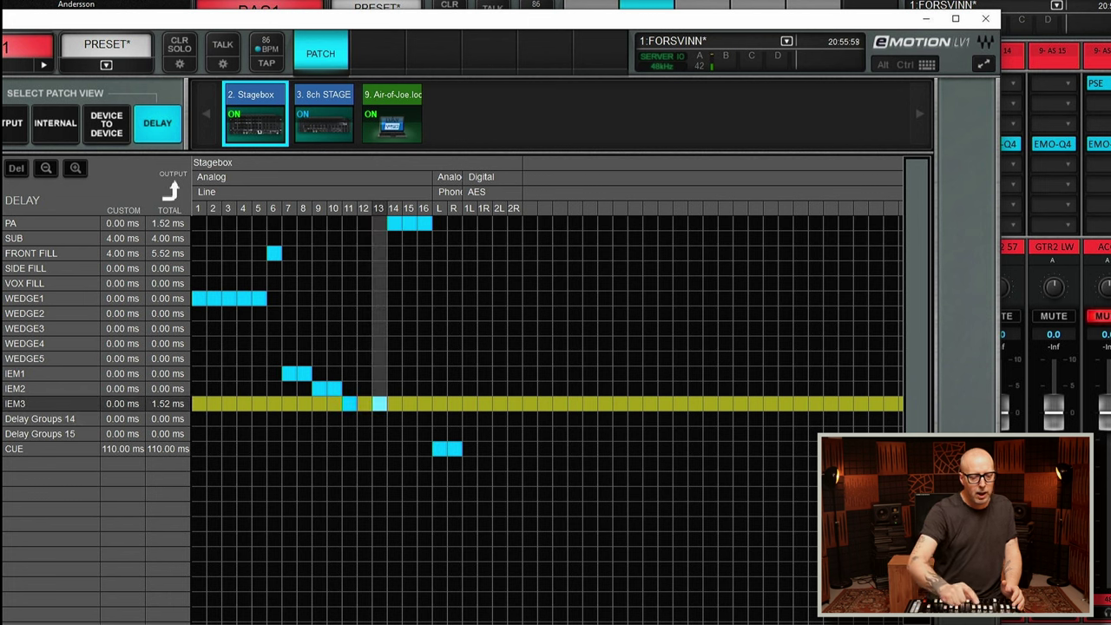
{"action": "left_click", "coordinate": [362, 403]}
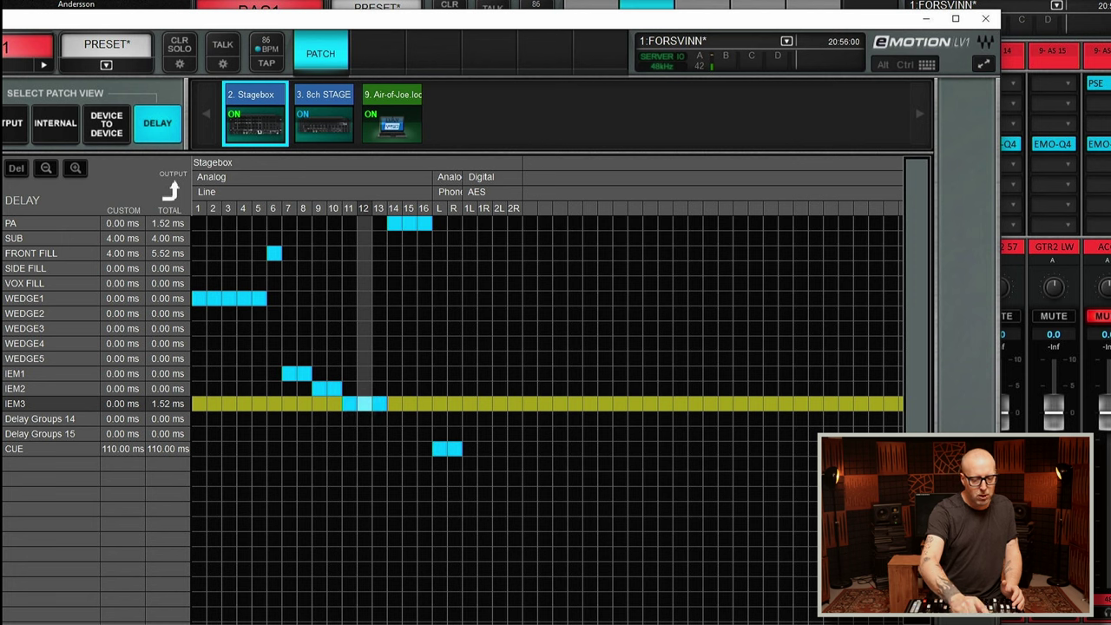
{"action": "left_click", "coordinate": [379, 223]}
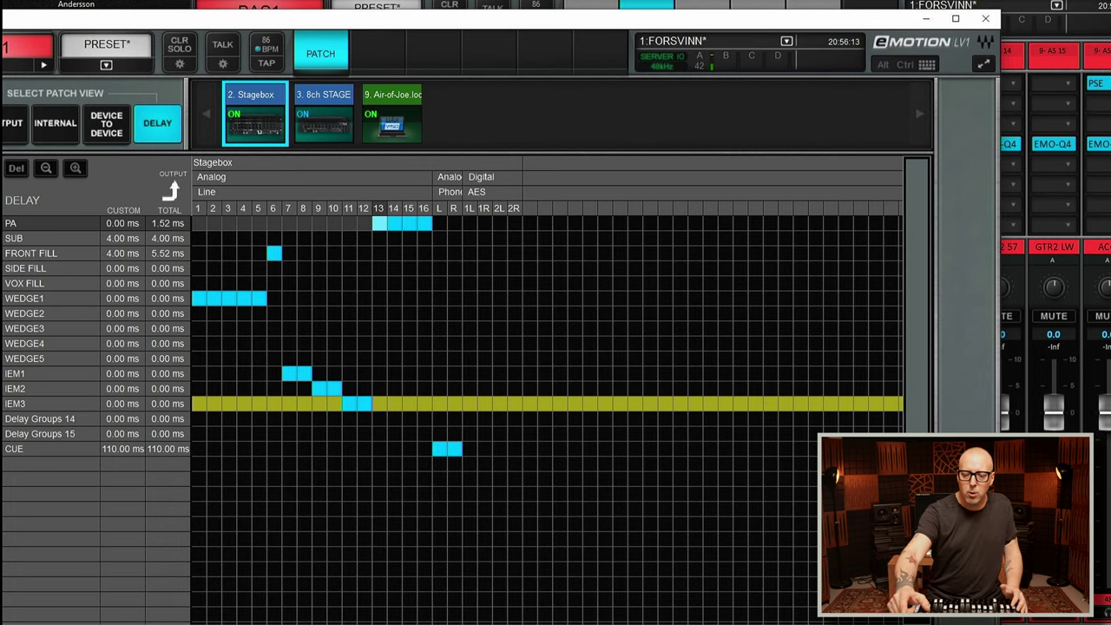
Step: Insert the RCompressor(mono)(sc) plug-in in insert 7 of the BAS1 channel in MIXER2, and display the IEM3 sends
{"action": "key", "text": "alt+Tab"}
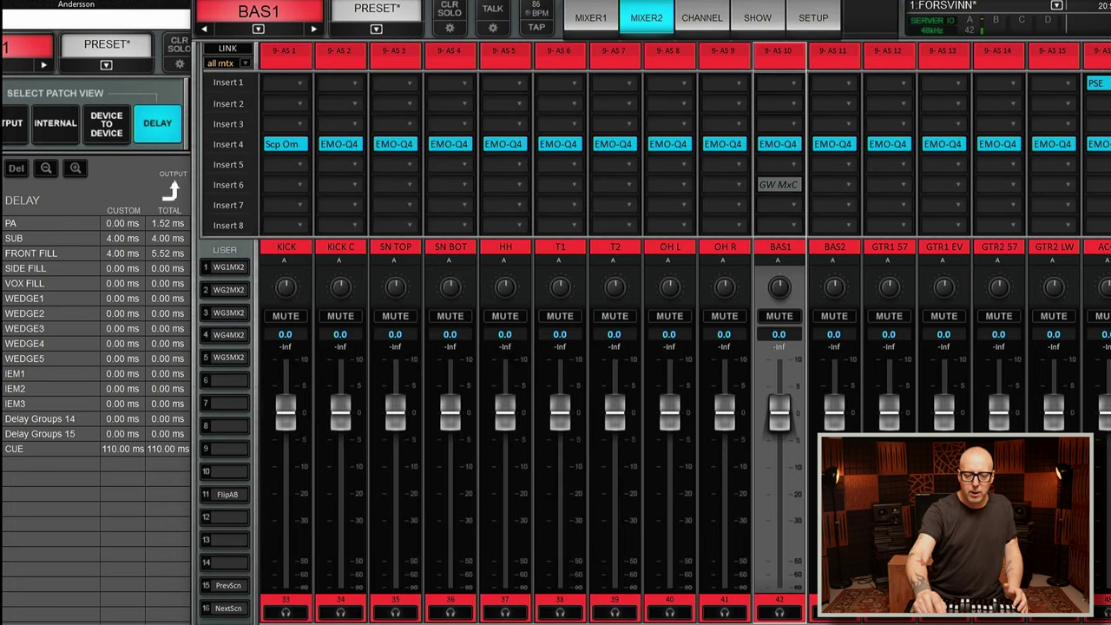
{"action": "left_click", "coordinate": [792, 206]}
{"action": "mouse_move", "coordinate": [903, 222]}
{"action": "mouse_move", "coordinate": [727, 249]}
{"action": "mouse_move", "coordinate": [607, 278]}
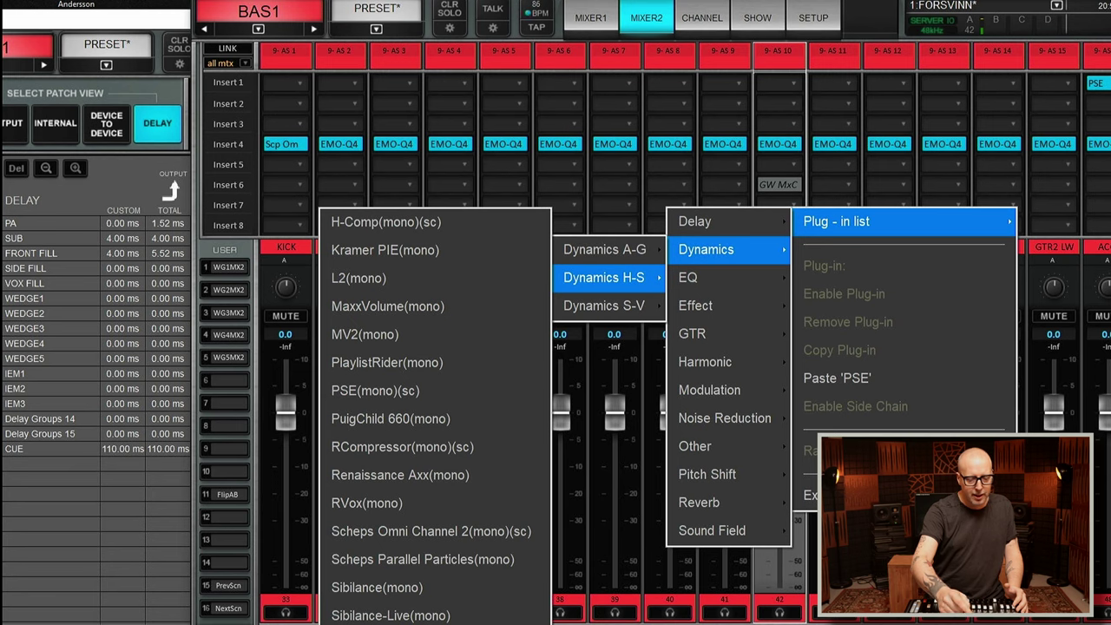
{"action": "left_click", "coordinate": [401, 446]}
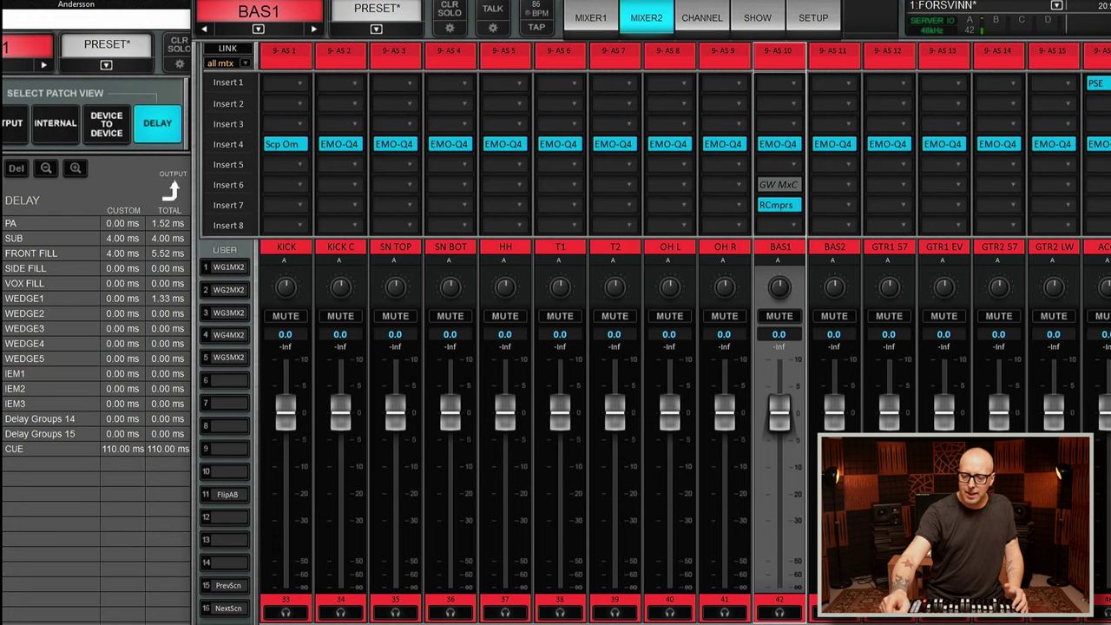
{"action": "left_click", "coordinate": [228, 225]}
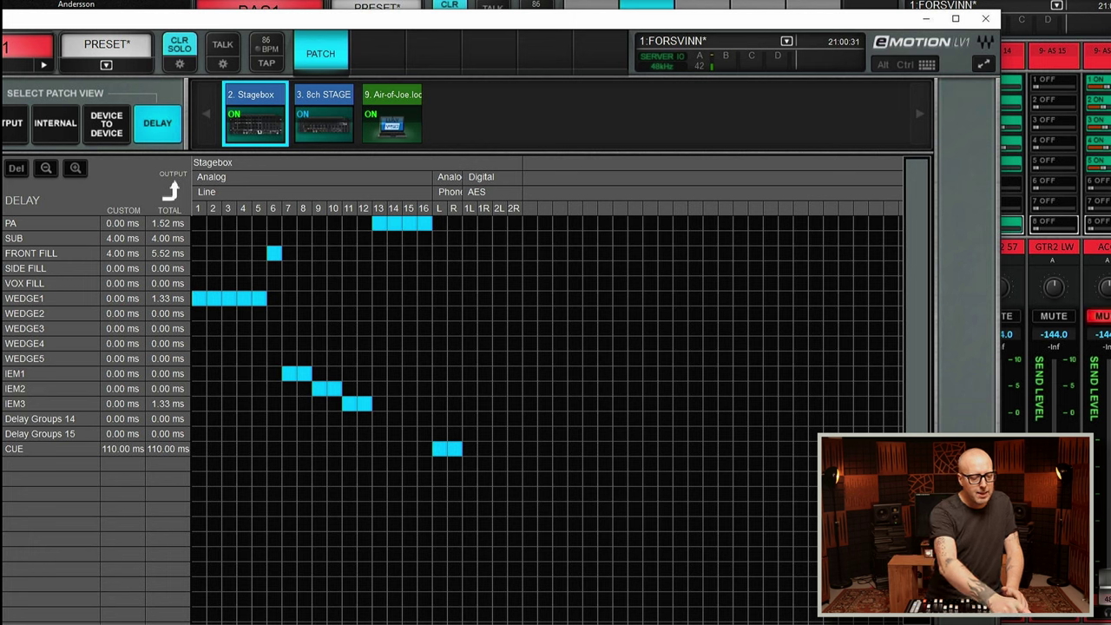
Step: Move Stagebox line outputs 11 and 12 to the IEM2 delay group in the patch window
{"action": "left_click", "coordinate": [51, 388]}
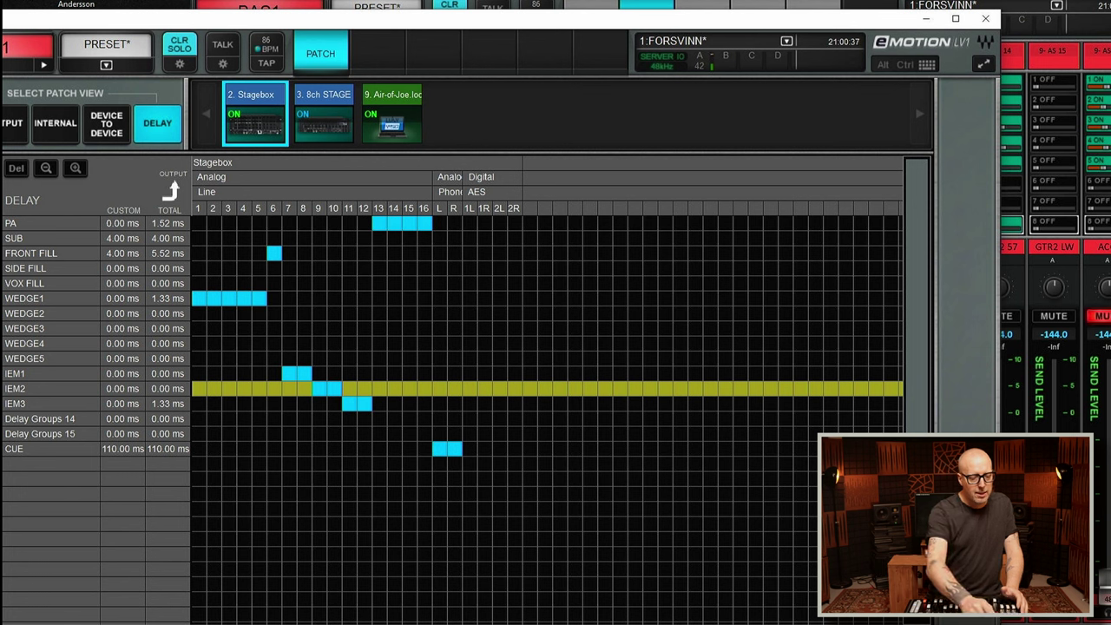
{"action": "left_click", "coordinate": [348, 387]}
{"action": "left_click", "coordinate": [364, 388]}
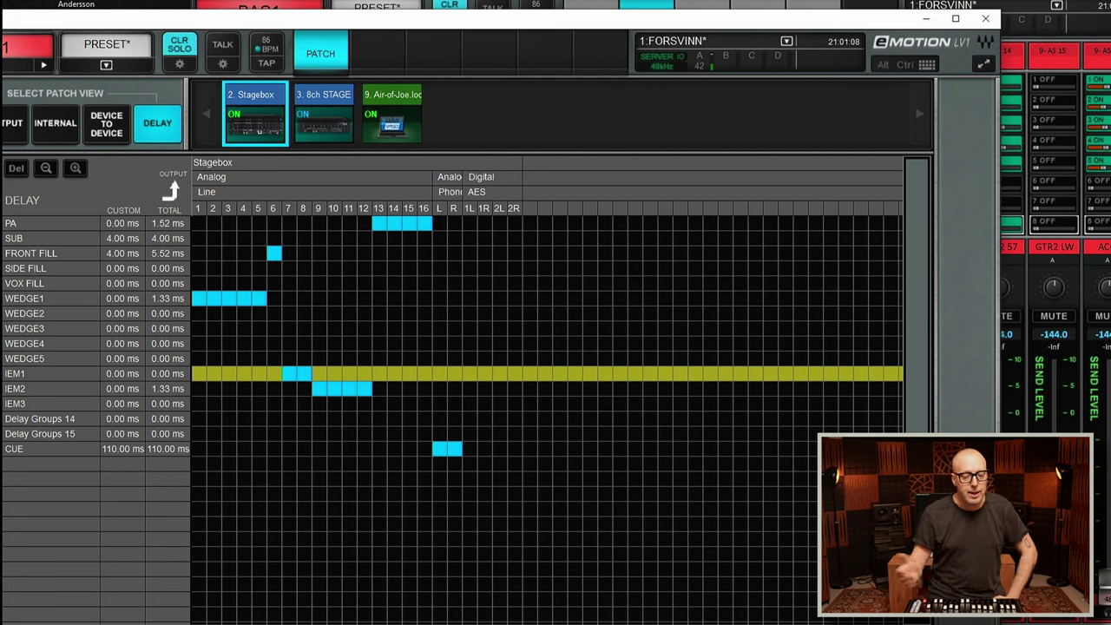
Step: Move Stagebox line outputs 9 through 12 to the IEM1 delay group
{"action": "left_click", "coordinate": [319, 373]}
{"action": "left_click", "coordinate": [334, 373]}
{"action": "left_click", "coordinate": [348, 373]}
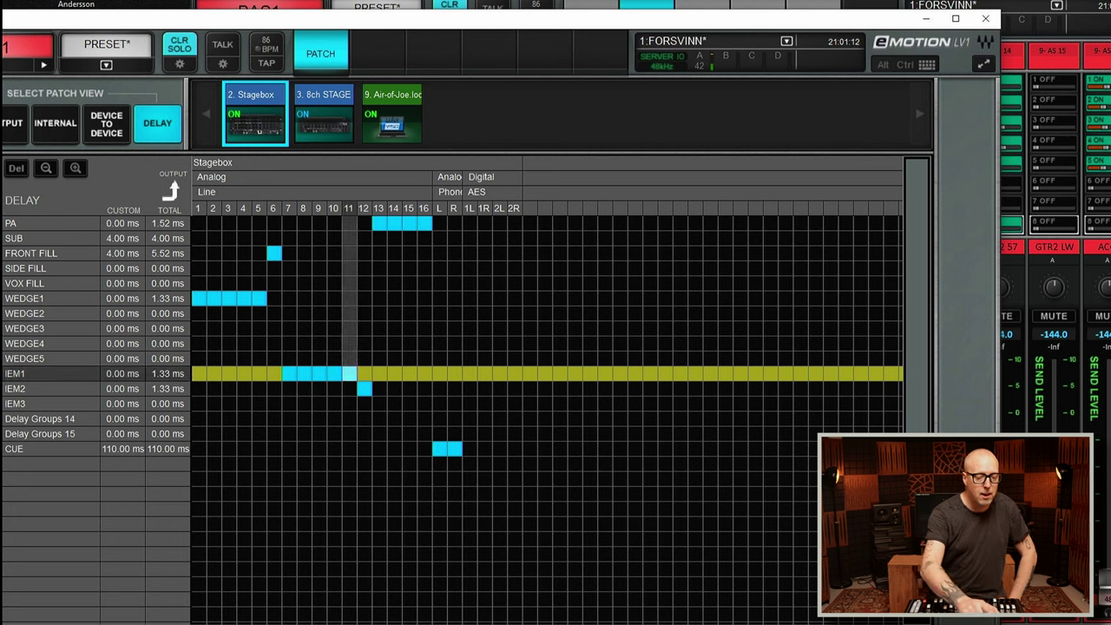
{"action": "left_click", "coordinate": [362, 374]}
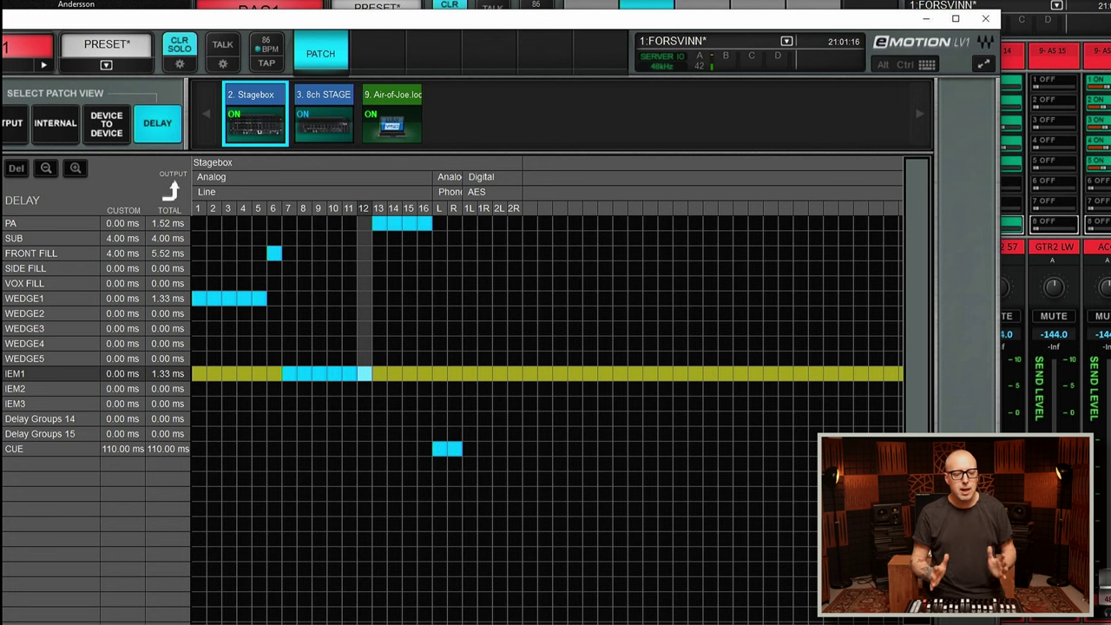
Step: Switch to MIXER2 and display the IEM3 send levels of the group and effects channels
{"action": "key", "text": "alt+Tab"}
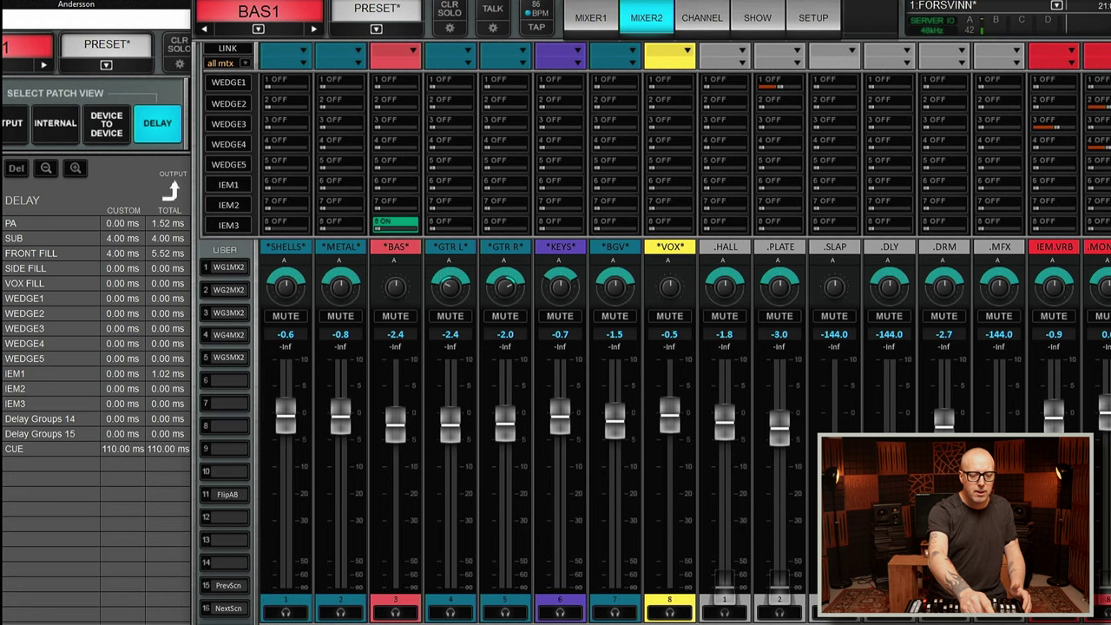
{"action": "left_click", "coordinate": [228, 225]}
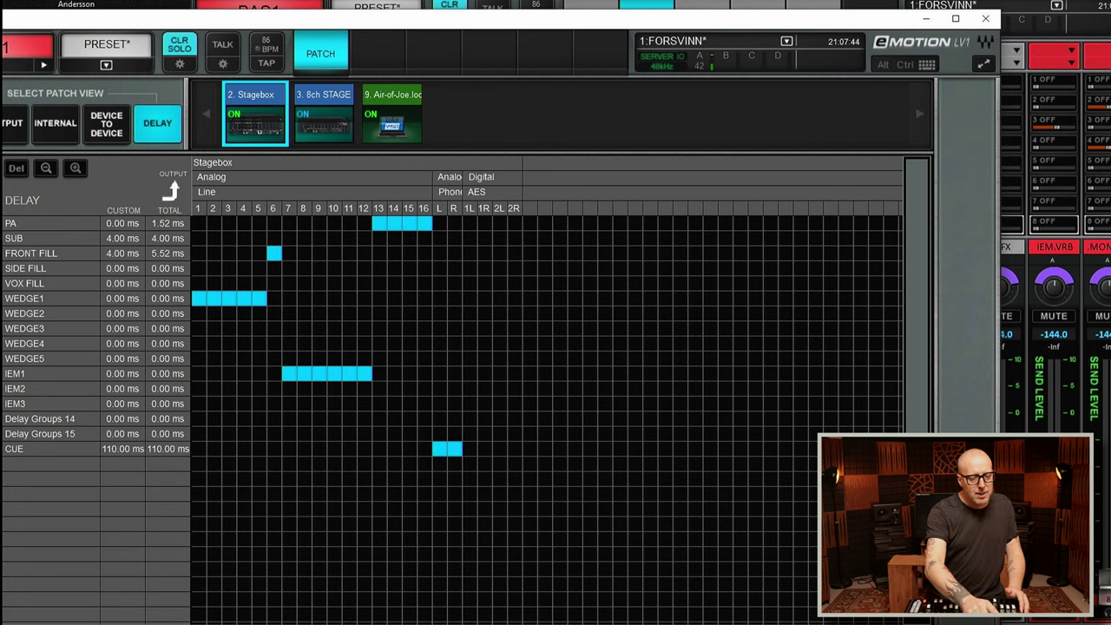
Step: Assign Stagebox line outputs 9 and 10 to IEM2 and outputs 11 and 12 to IEM3, and highlight the VOX FILL group
{"action": "left_click", "coordinate": [319, 387]}
{"action": "left_click", "coordinate": [333, 388]}
{"action": "left_click", "coordinate": [348, 404]}
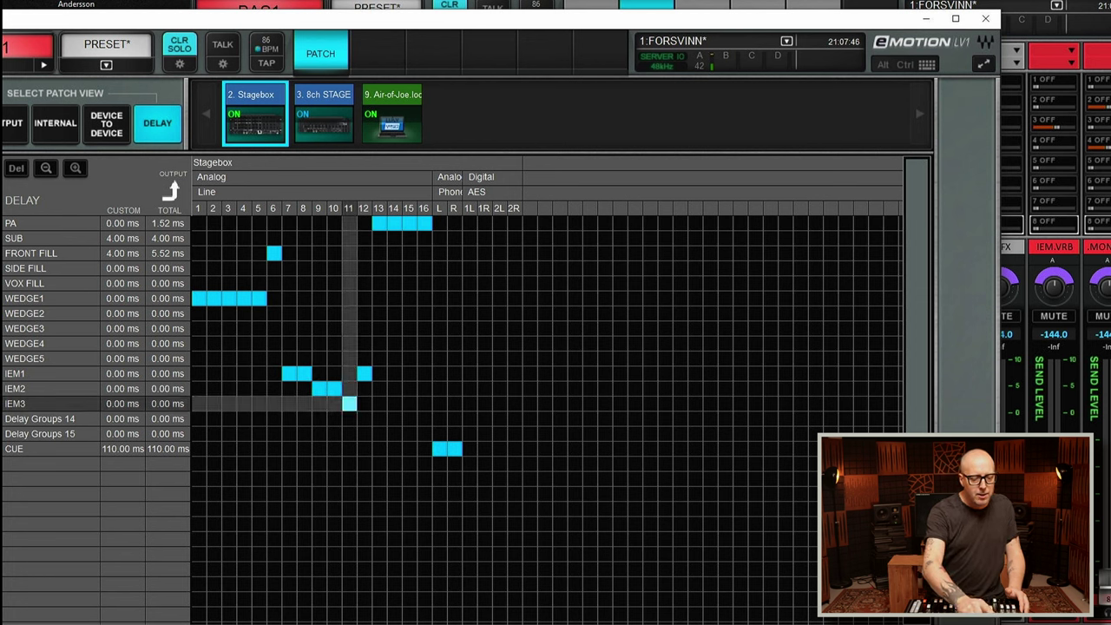
{"action": "left_click", "coordinate": [364, 403]}
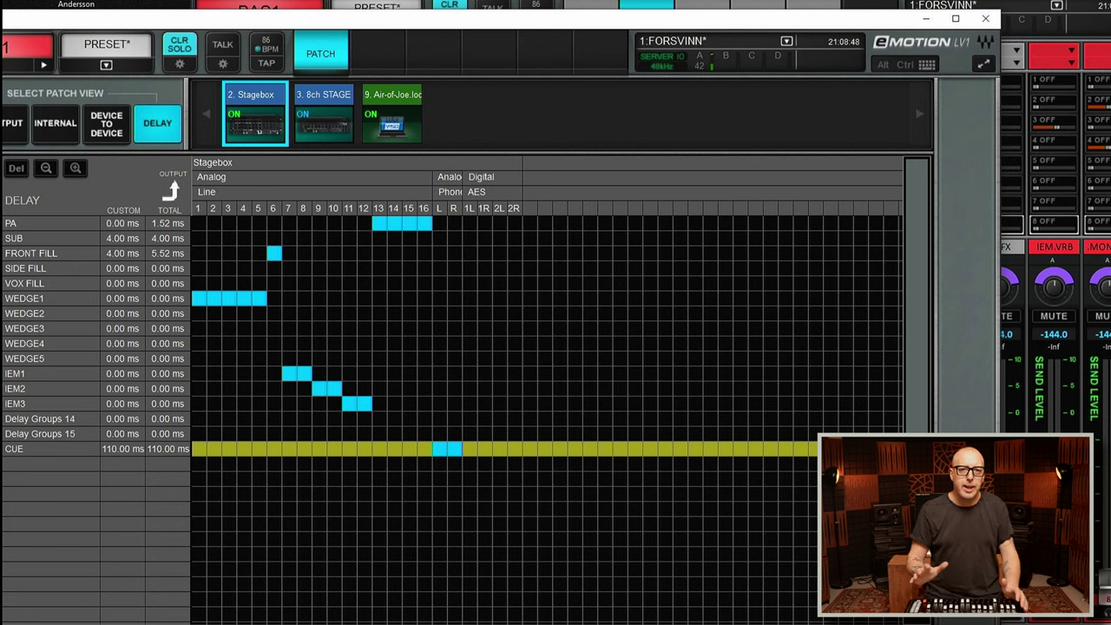
{"action": "left_click", "coordinate": [56, 282]}
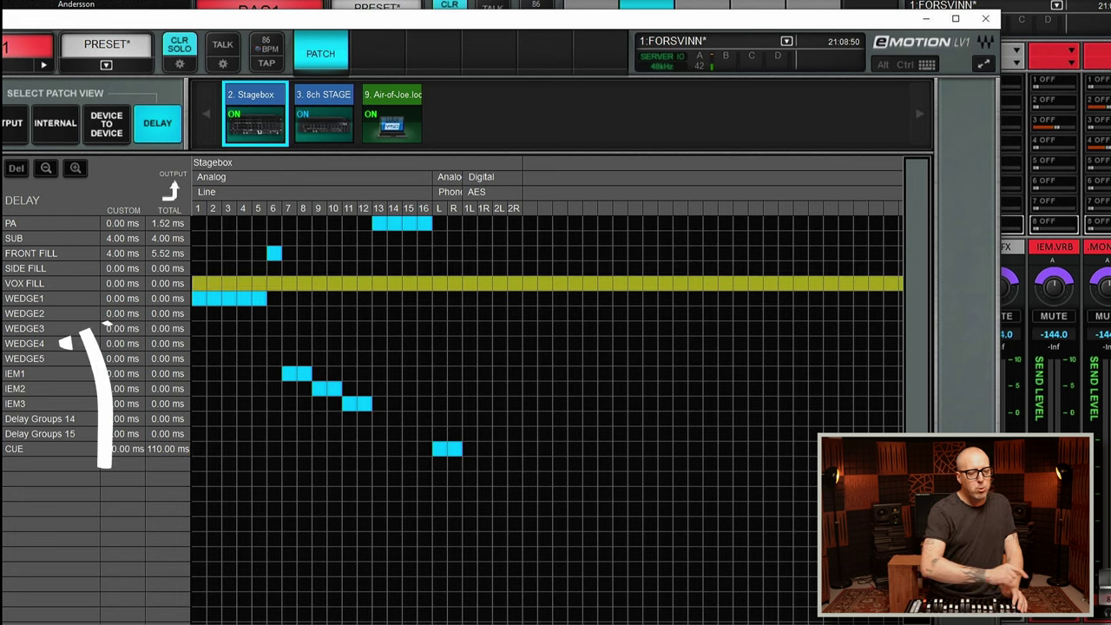